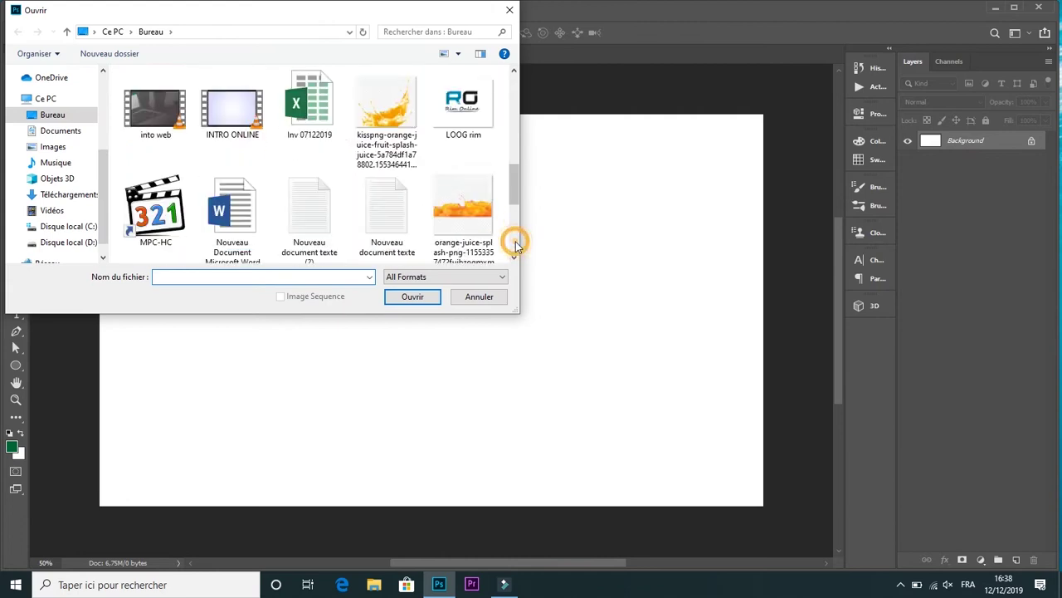
Step: Open the girl-drinking-juice image, copy the girl into the Untitled-1 composition, and close the source image
{"action": "scroll", "coordinate": [514, 108], "scroll_direction": "up", "scroll_amount": 1}
{"action": "left_click", "coordinate": [419, 108]}
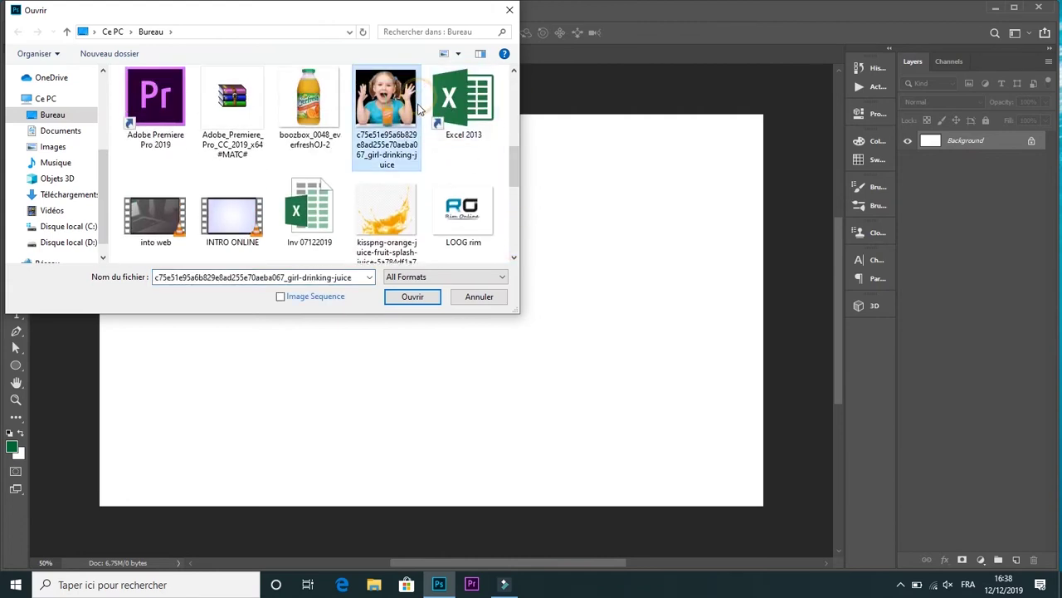
{"action": "left_click", "coordinate": [414, 297]}
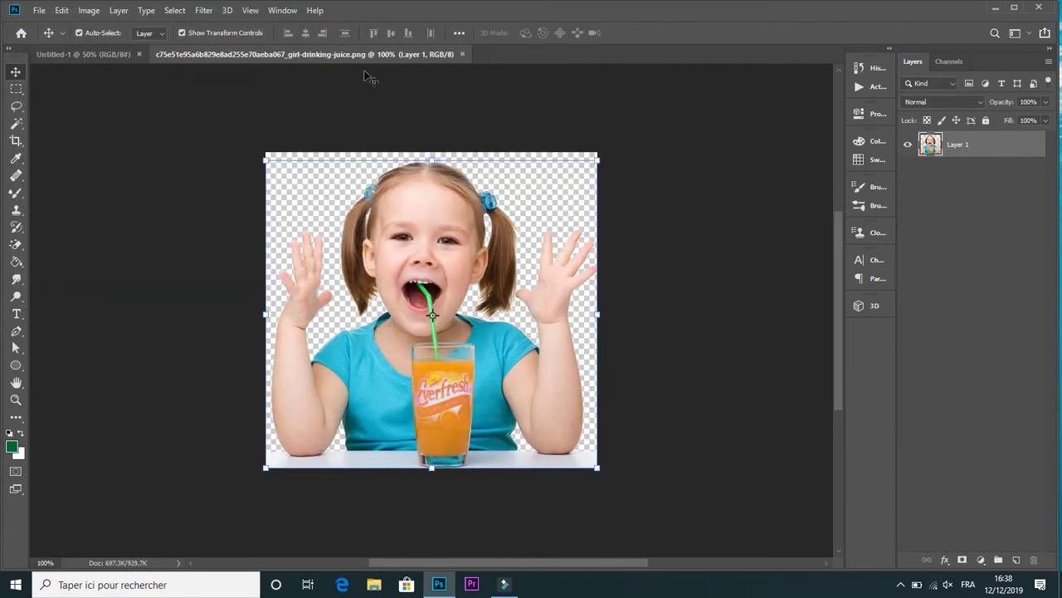
{"action": "left_click_drag", "start_coordinate": [368, 53], "coordinate": [392, 93]}
{"action": "left_click_drag", "start_coordinate": [326, 214], "coordinate": [242, 302]}
{"action": "left_click", "coordinate": [493, 92]}
Step: Enlarge the girl and position her in the left half of the canvas
{"action": "left_click_drag", "start_coordinate": [320, 239], "coordinate": [433, 169]}
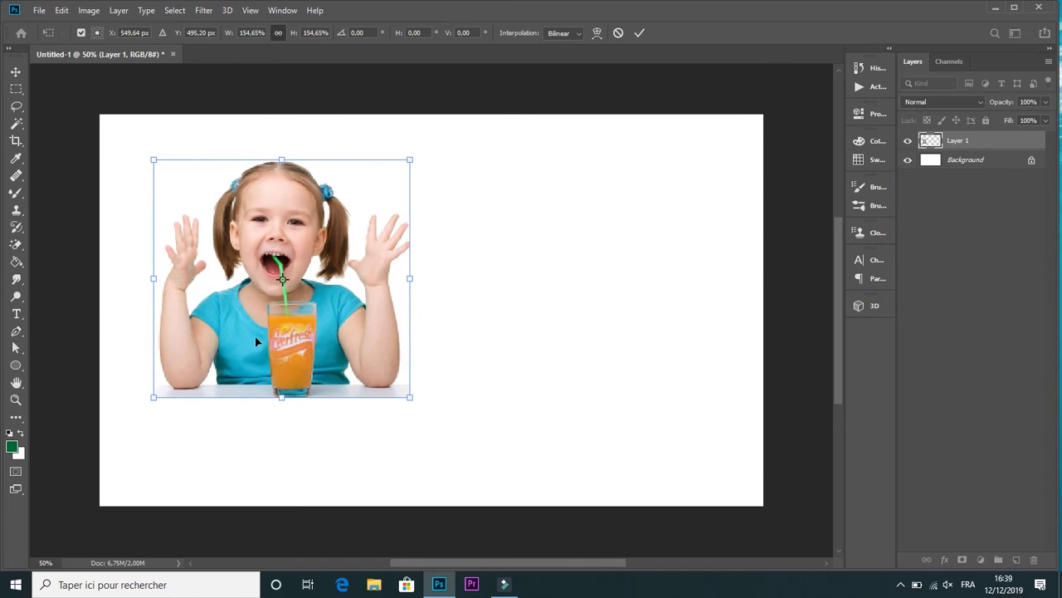
{"action": "left_click_drag", "start_coordinate": [150, 399], "coordinate": [113, 434]}
{"action": "left_click_drag", "start_coordinate": [241, 371], "coordinate": [237, 385]}
{"action": "left_click", "coordinate": [640, 33]}
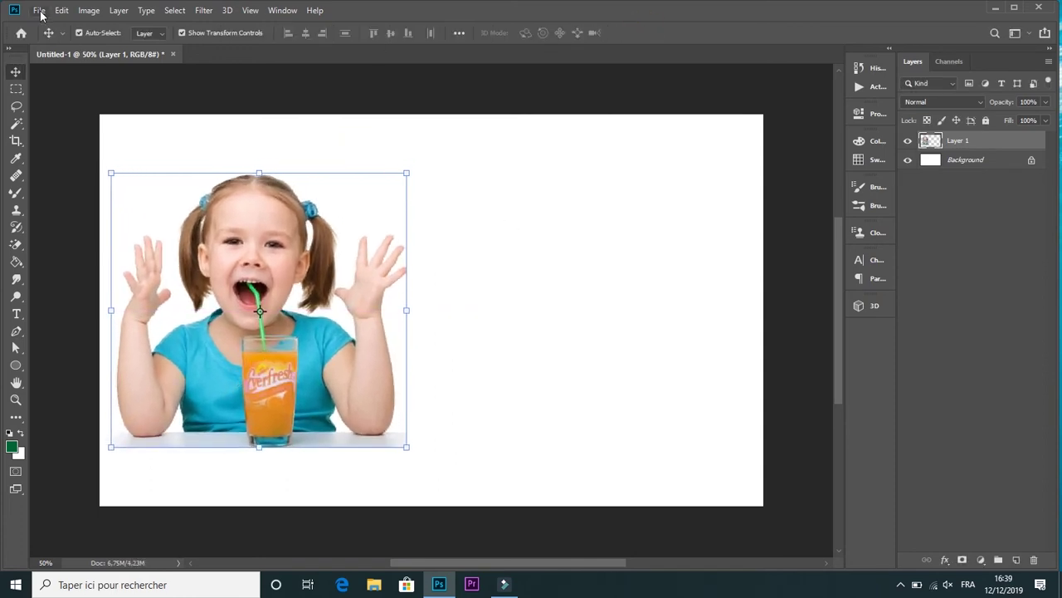
Step: Add a Foreground to Background gradient fill layer with its white stop at 84%, placed beneath the girl's layer
{"action": "left_click", "coordinate": [983, 562]}
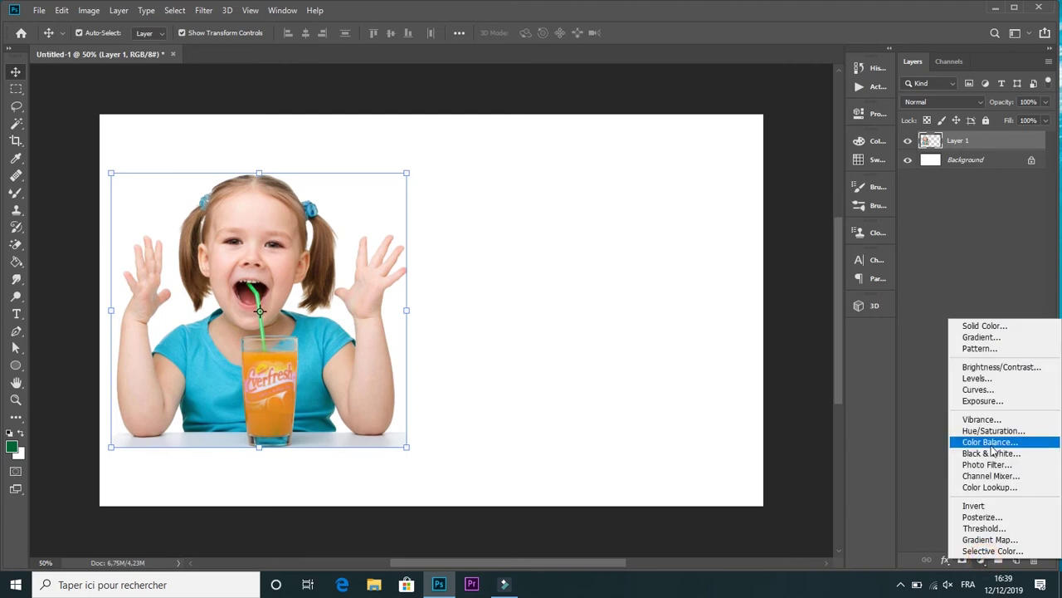
{"action": "left_click", "coordinate": [981, 337]}
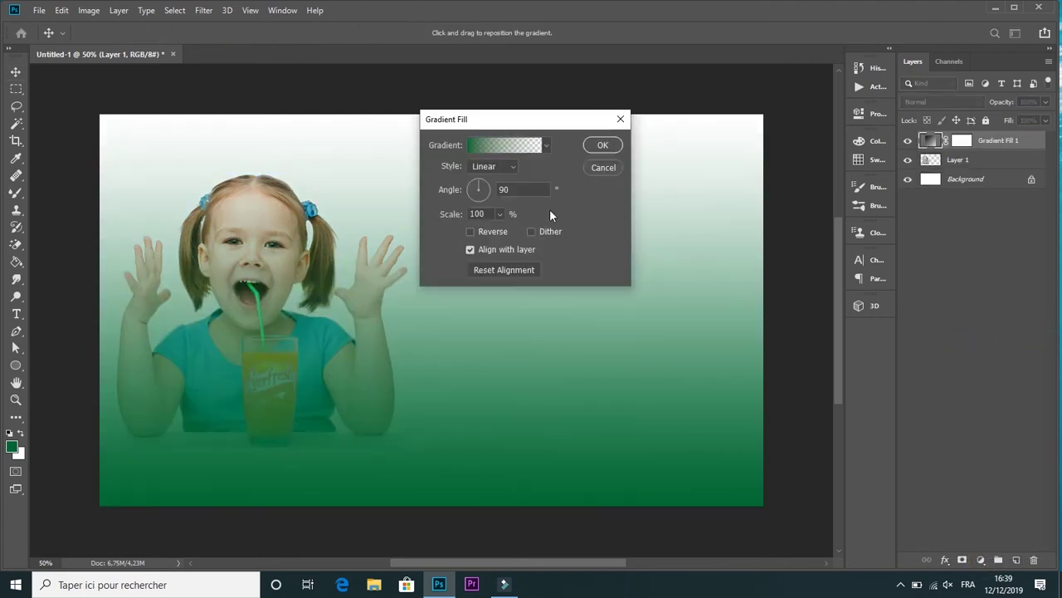
{"action": "left_click", "coordinate": [518, 149]}
{"action": "left_click", "coordinate": [721, 274]}
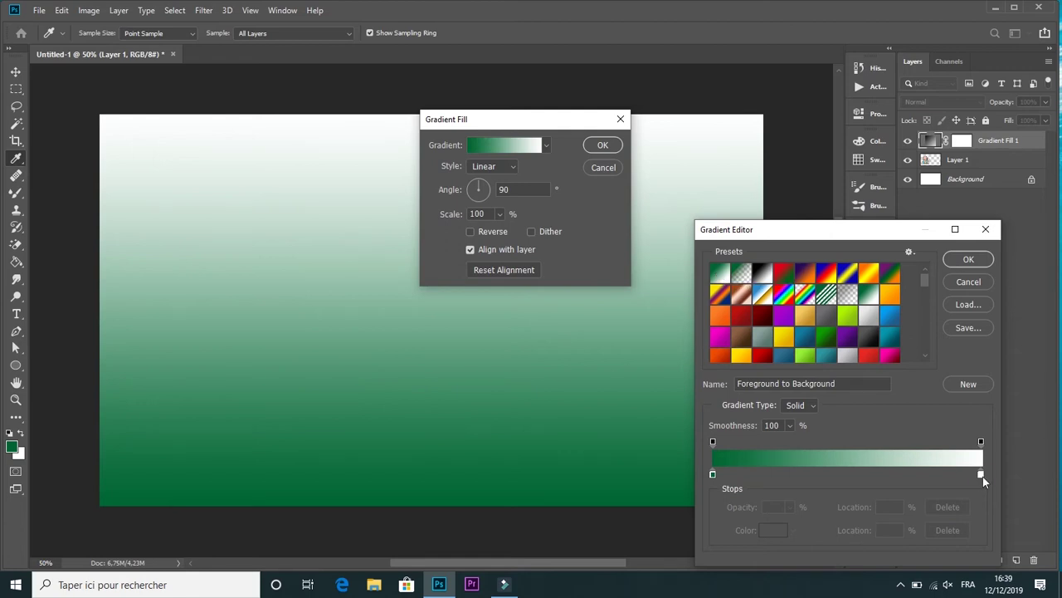
{"action": "left_click_drag", "start_coordinate": [982, 476], "coordinate": [939, 475]}
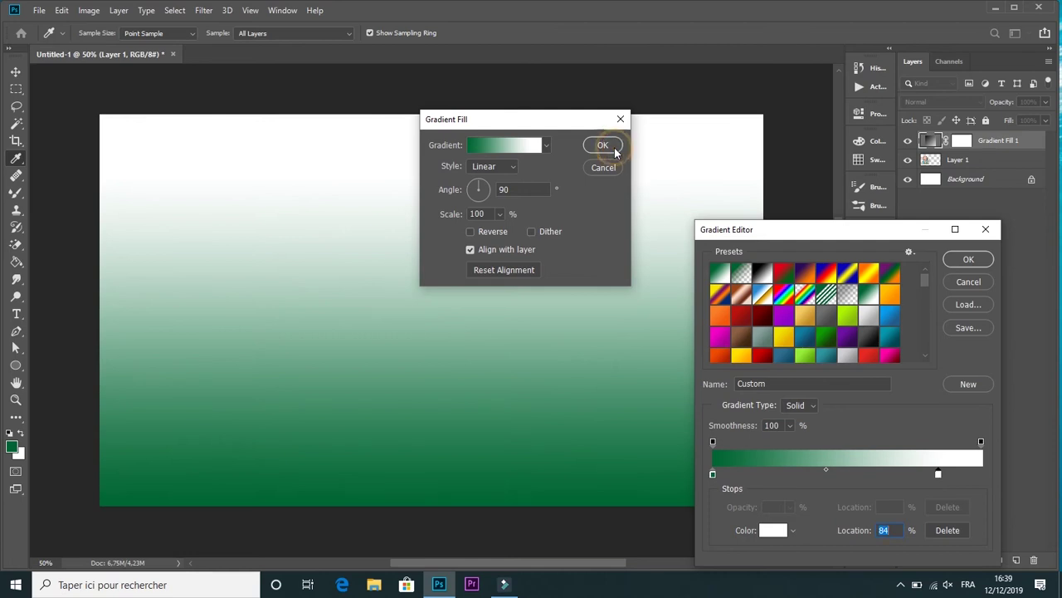
{"action": "left_click", "coordinate": [967, 261]}
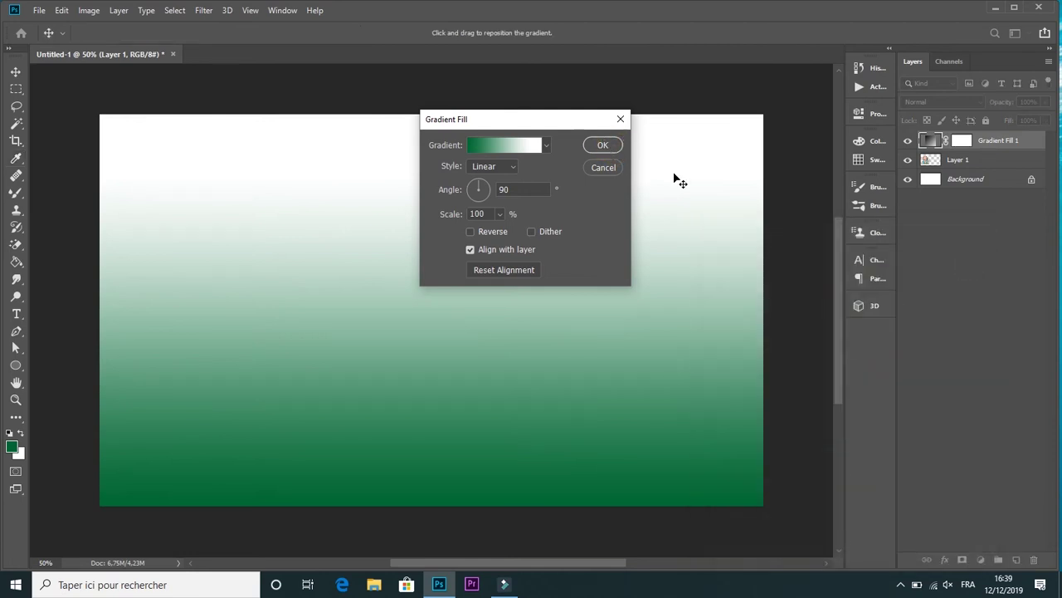
{"action": "left_click", "coordinate": [606, 145]}
{"action": "left_click_drag", "start_coordinate": [992, 134], "coordinate": [993, 139]}
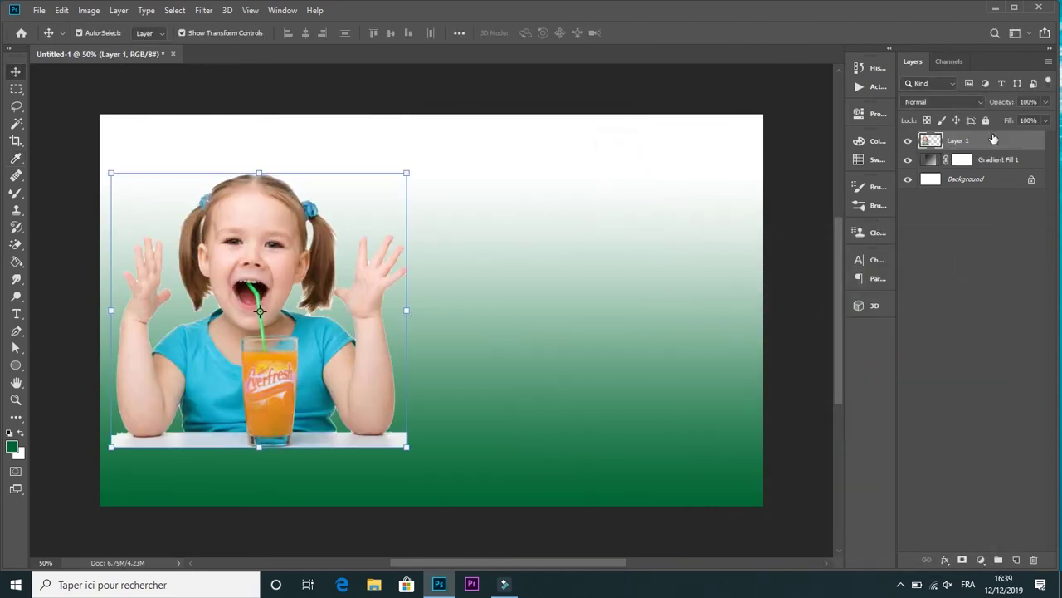
Step: Open the orange-juice-splash PNG from the desktop folder
{"action": "left_click", "coordinate": [39, 10]}
{"action": "left_click", "coordinate": [47, 38]}
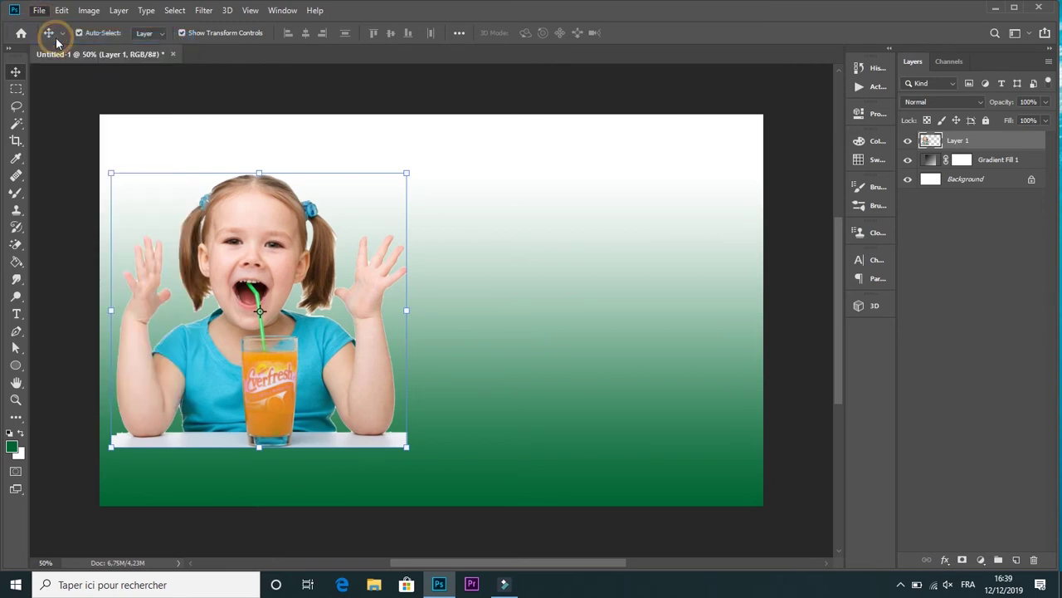
{"action": "left_click_drag", "start_coordinate": [514, 116], "coordinate": [513, 187]}
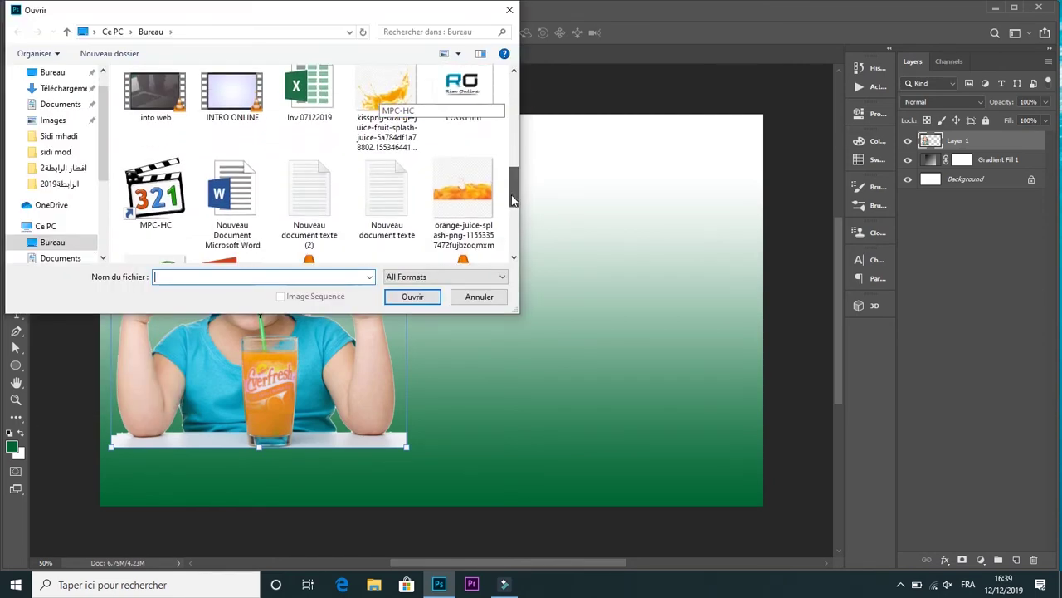
{"action": "left_click", "coordinate": [463, 195]}
{"action": "left_click", "coordinate": [412, 296]}
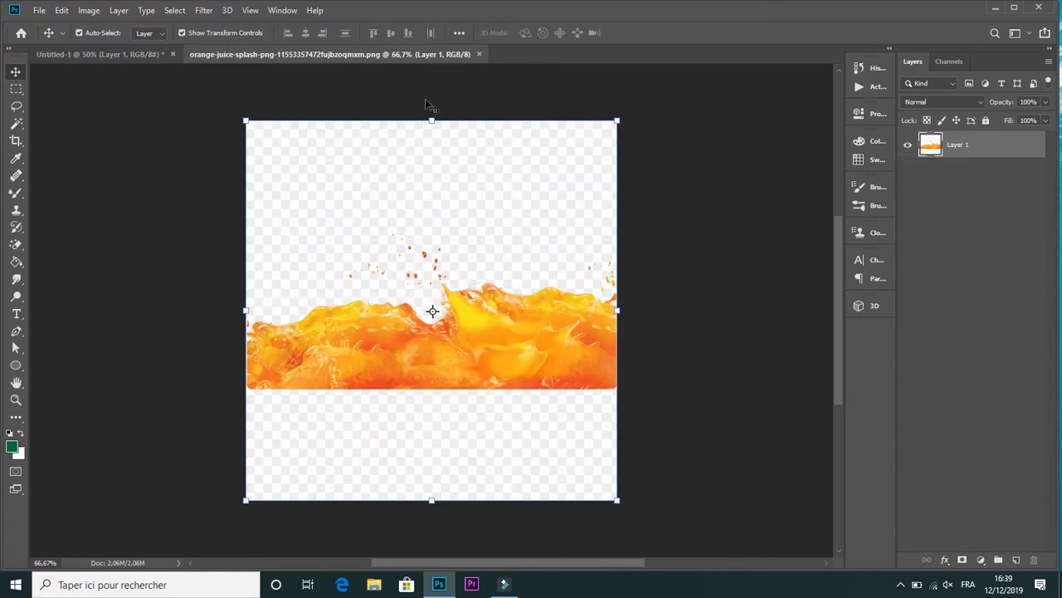
Step: Erase the checkered background above the juice splash using the Magic Eraser with tolerance 50
{"action": "left_click", "coordinate": [16, 243]}
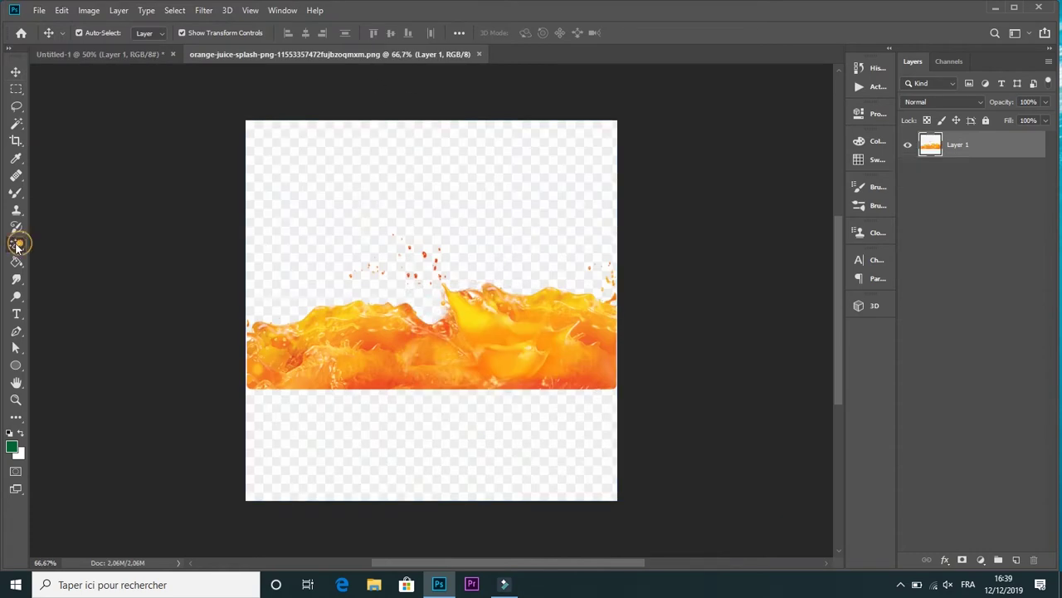
{"action": "left_click", "coordinate": [51, 272]}
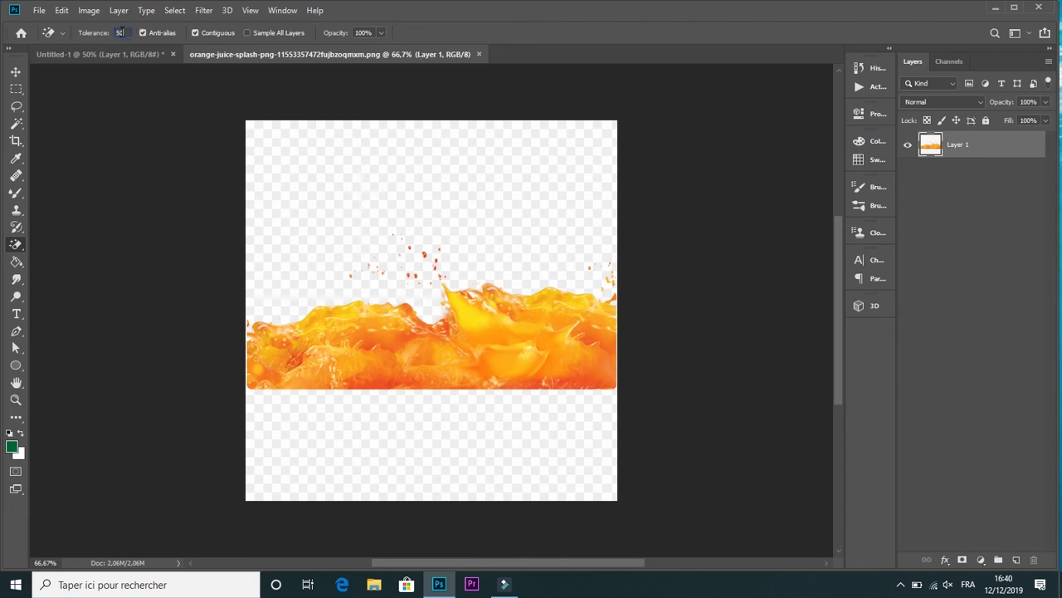
{"action": "left_click", "coordinate": [376, 183]}
Step: Copy the juice splash into the Untitled-1 composition and close its source image without saving
{"action": "left_click", "coordinate": [15, 72]}
{"action": "left_click_drag", "start_coordinate": [398, 54], "coordinate": [402, 111]}
{"action": "left_click_drag", "start_coordinate": [498, 348], "coordinate": [607, 383]}
{"action": "left_click", "coordinate": [561, 110]}
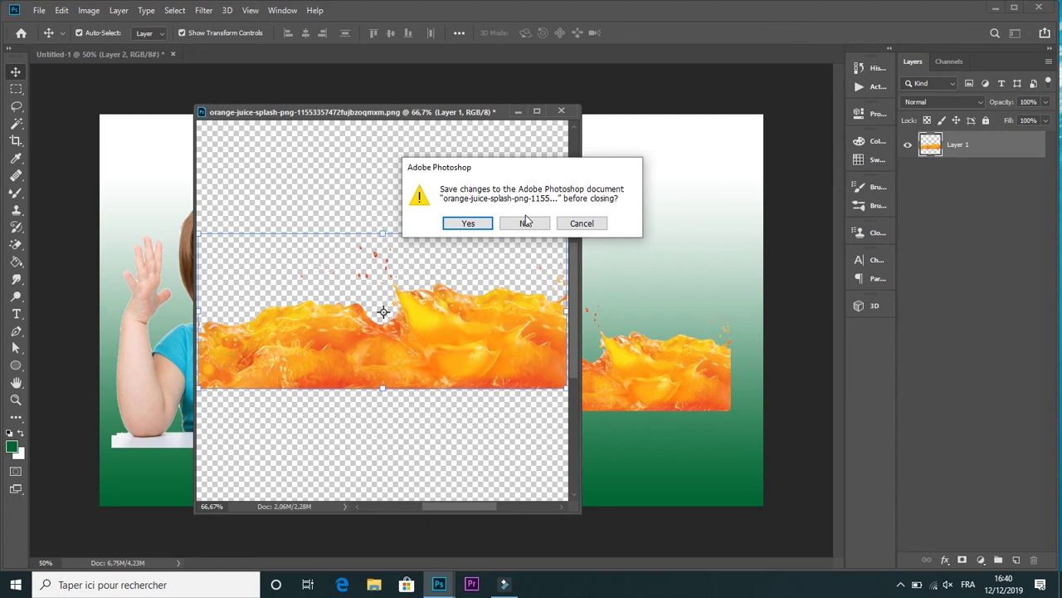
{"action": "left_click", "coordinate": [526, 221]}
Step: Enlarge the juice splash proportionally and place it along the canvas's lower edge, nearly spanning the full width
{"action": "left_click_drag", "start_coordinate": [545, 386], "coordinate": [438, 444]}
{"action": "left_click_drag", "start_coordinate": [346, 469], "coordinate": [232, 514]}
{"action": "left_click_drag", "start_coordinate": [295, 477], "coordinate": [187, 469]}
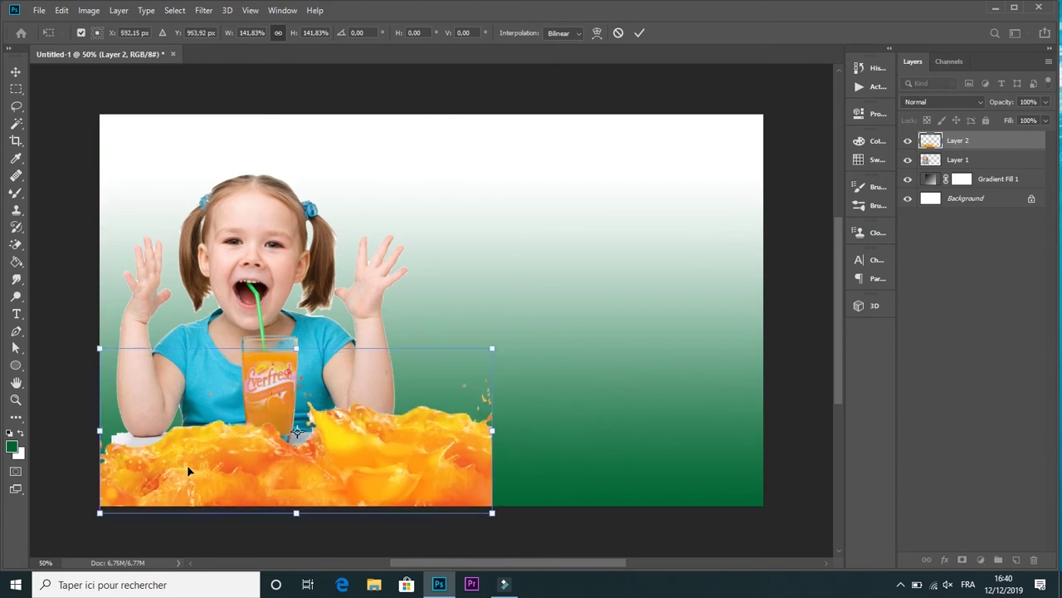
{"action": "left_click_drag", "start_coordinate": [492, 347], "coordinate": [798, 282]}
{"action": "left_click_drag", "start_coordinate": [517, 376], "coordinate": [499, 424]}
{"action": "left_click", "coordinate": [640, 34]}
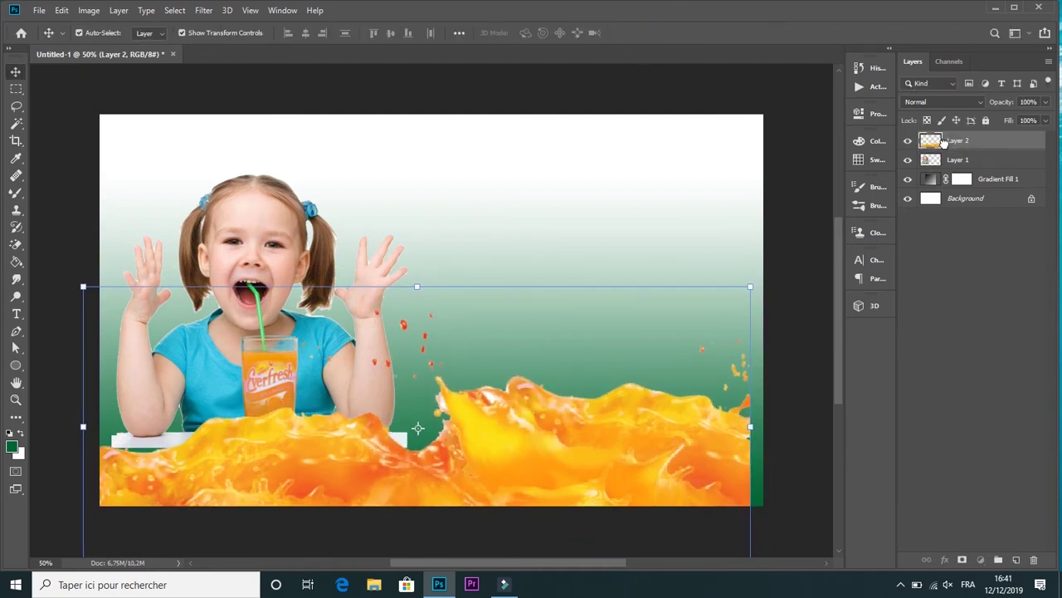
Step: Bring the girl's layer in front of the juice splash and shift the splash to meet the canvas's right edge
{"action": "left_click", "coordinate": [957, 159]}
{"action": "left_click_drag", "start_coordinate": [962, 132], "coordinate": [963, 136]}
{"action": "left_click", "coordinate": [598, 233]}
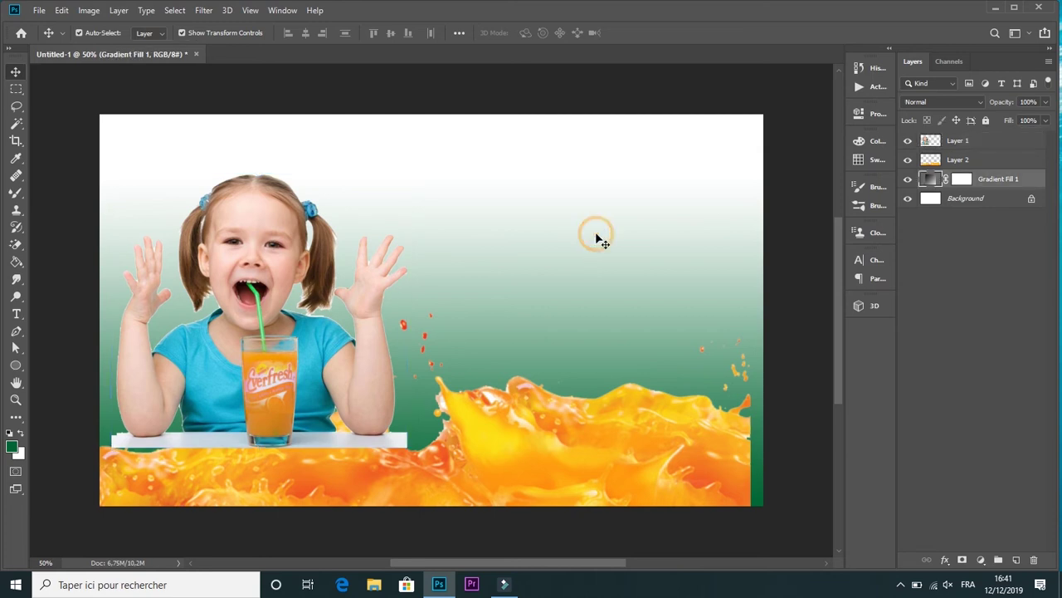
{"action": "left_click", "coordinate": [650, 433]}
{"action": "left_click_drag", "start_coordinate": [650, 434], "coordinate": [662, 438]}
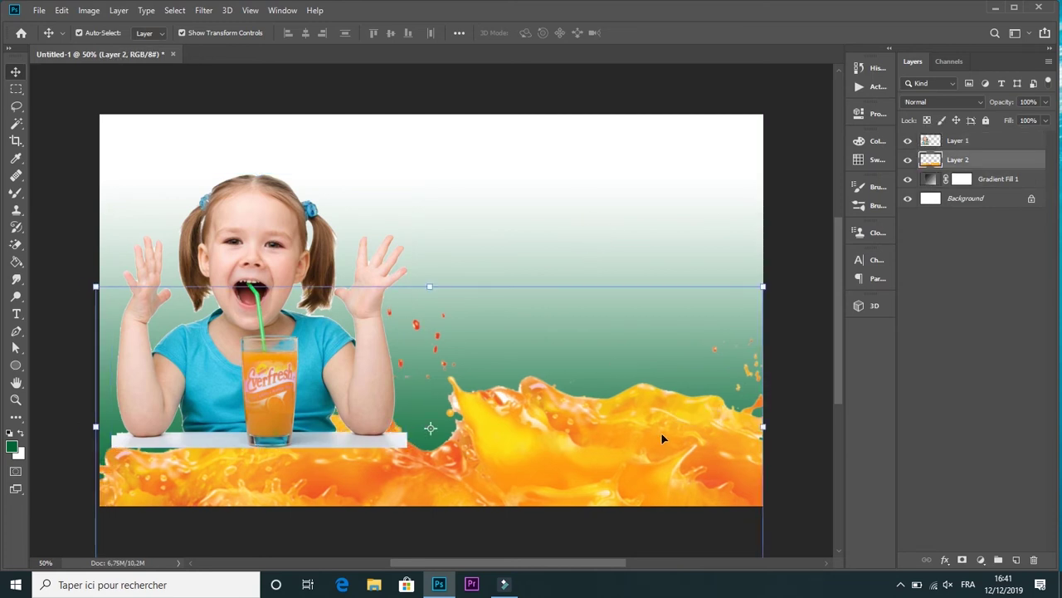
Step: Select the gradient fill layer and open the boozbox_0048_everfreshOJ-2 bottle image
{"action": "left_click", "coordinate": [529, 225]}
{"action": "left_click", "coordinate": [37, 10]}
{"action": "left_click", "coordinate": [45, 39]}
{"action": "left_click_drag", "start_coordinate": [515, 87], "coordinate": [522, 240]}
{"action": "left_click", "coordinate": [308, 204]}
{"action": "left_click", "coordinate": [412, 296]}
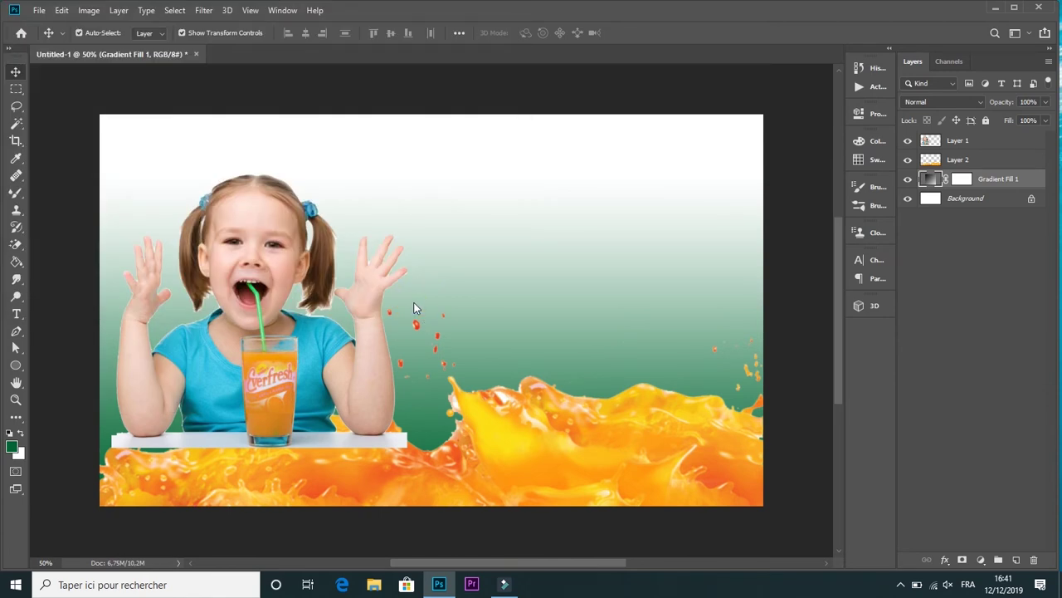
Step: Try to erase the white background around the bottle using the Magic Eraser with tolerance 50
{"action": "right_click", "coordinate": [17, 243]}
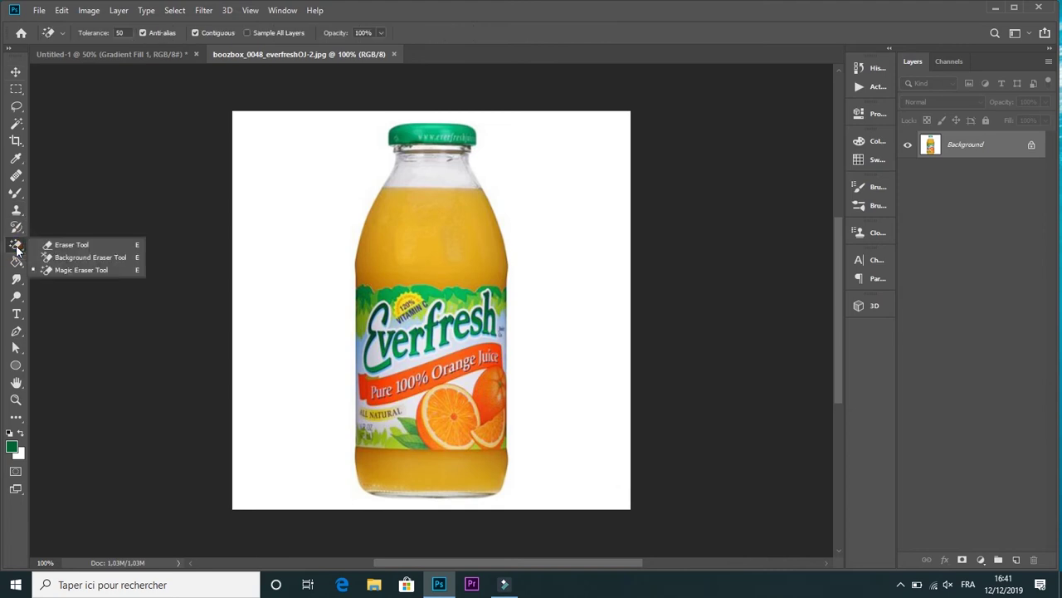
{"action": "left_click", "coordinate": [67, 271]}
{"action": "left_click", "coordinate": [282, 229]}
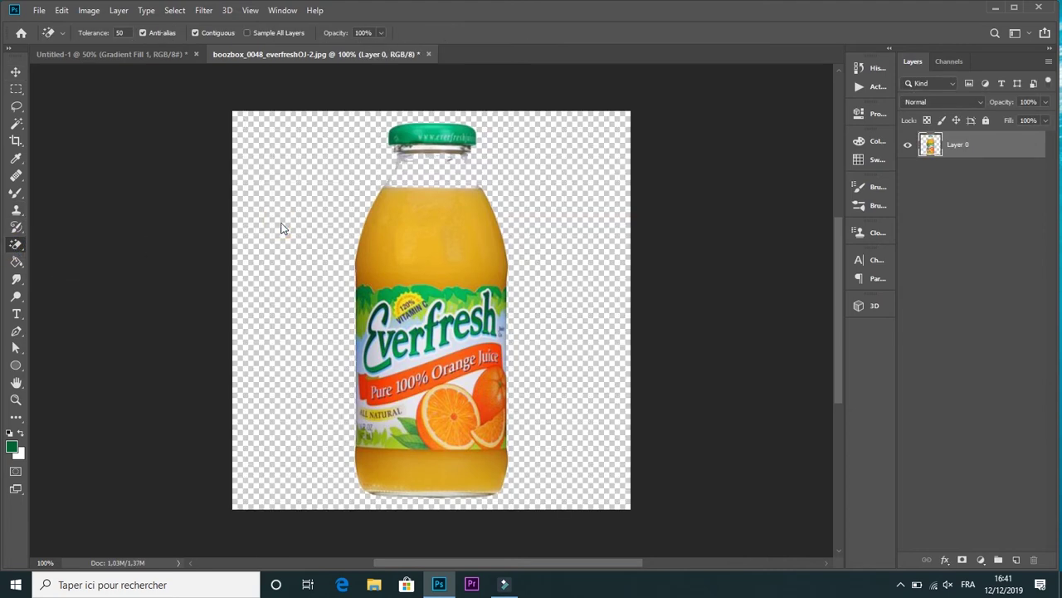
Step: Undo the Magic Eraser action on the bottle image
{"action": "left_click", "coordinate": [61, 10]}
{"action": "left_click", "coordinate": [62, 10]}
{"action": "left_click", "coordinate": [63, 11]}
{"action": "left_click", "coordinate": [73, 24]}
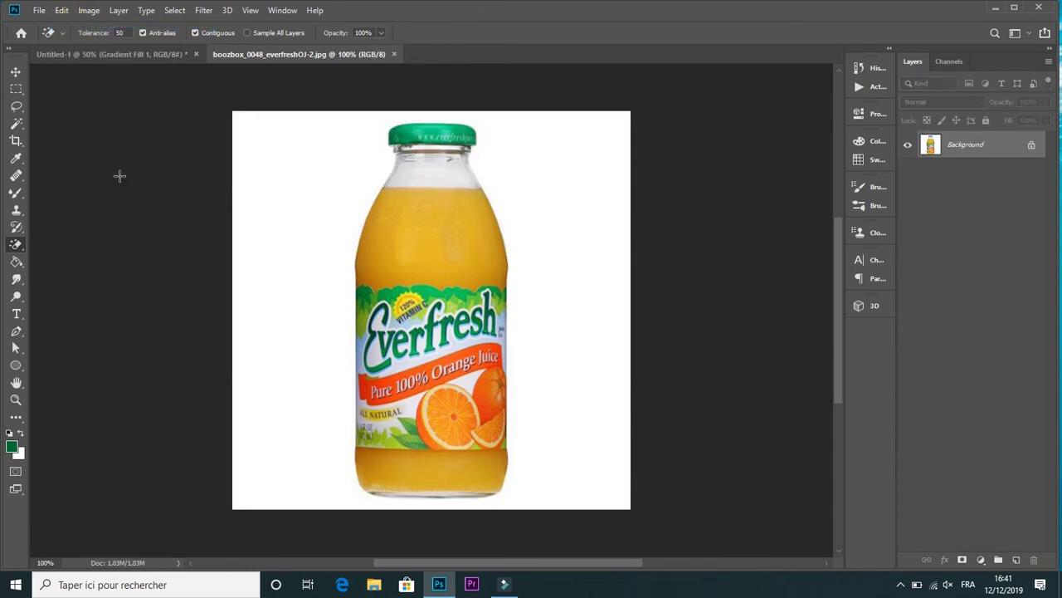
Step: Set the Magic Eraser tolerance to 10 and erase the white background around the bottle
{"action": "right_click", "coordinate": [17, 244]}
{"action": "left_click", "coordinate": [67, 270]}
{"action": "left_click", "coordinate": [111, 31]}
{"action": "left_click", "coordinate": [272, 148]}
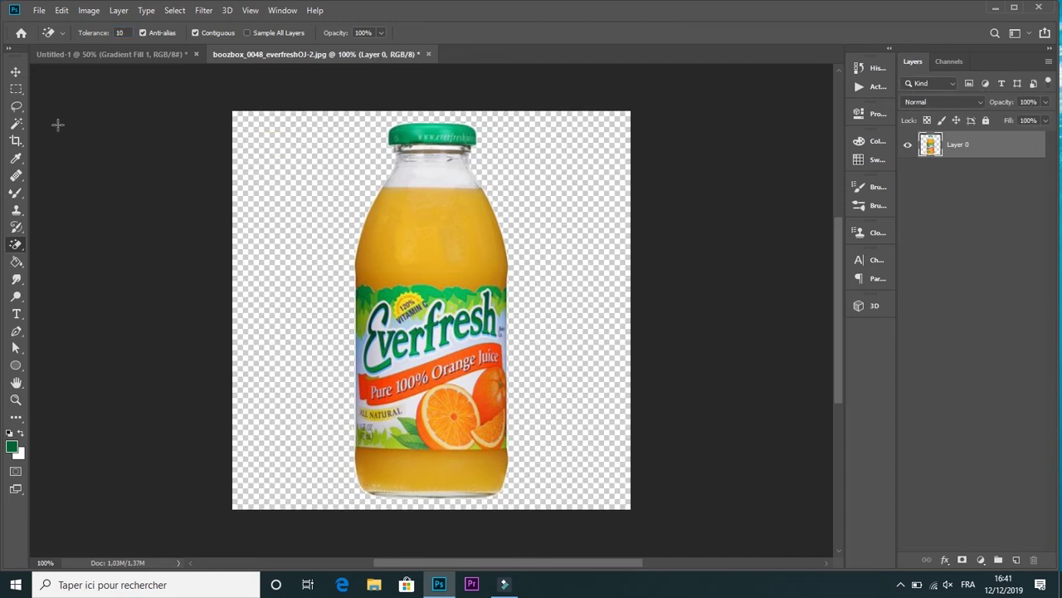
Step: Copy the cut-out bottle to the right side of the Untitled-1 composition and close its source image without saving
{"action": "left_click", "coordinate": [15, 71]}
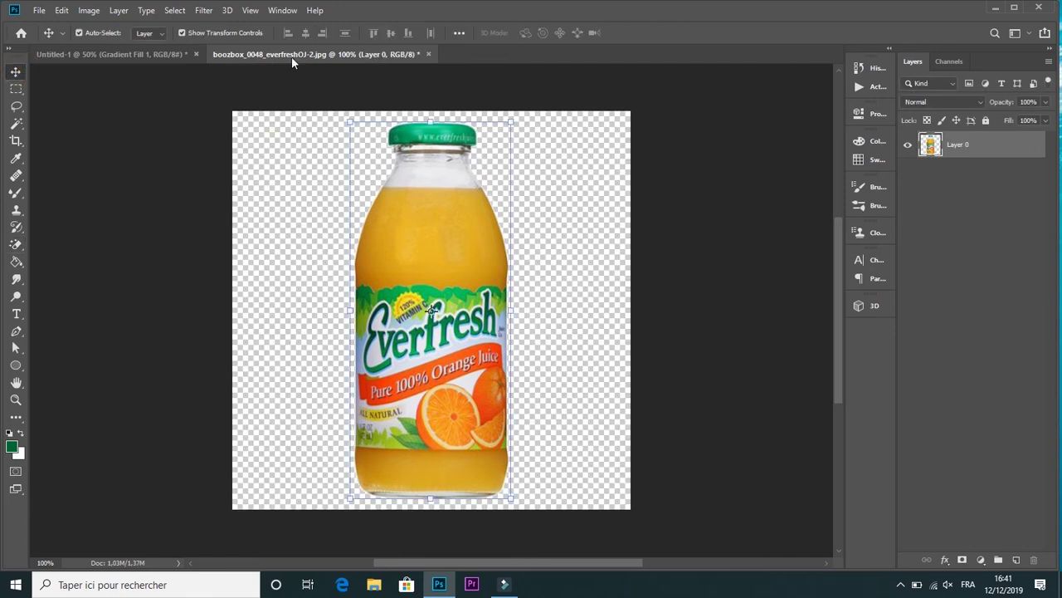
{"action": "left_click_drag", "start_coordinate": [291, 55], "coordinate": [336, 128]}
{"action": "left_click_drag", "start_coordinate": [398, 278], "coordinate": [671, 303]}
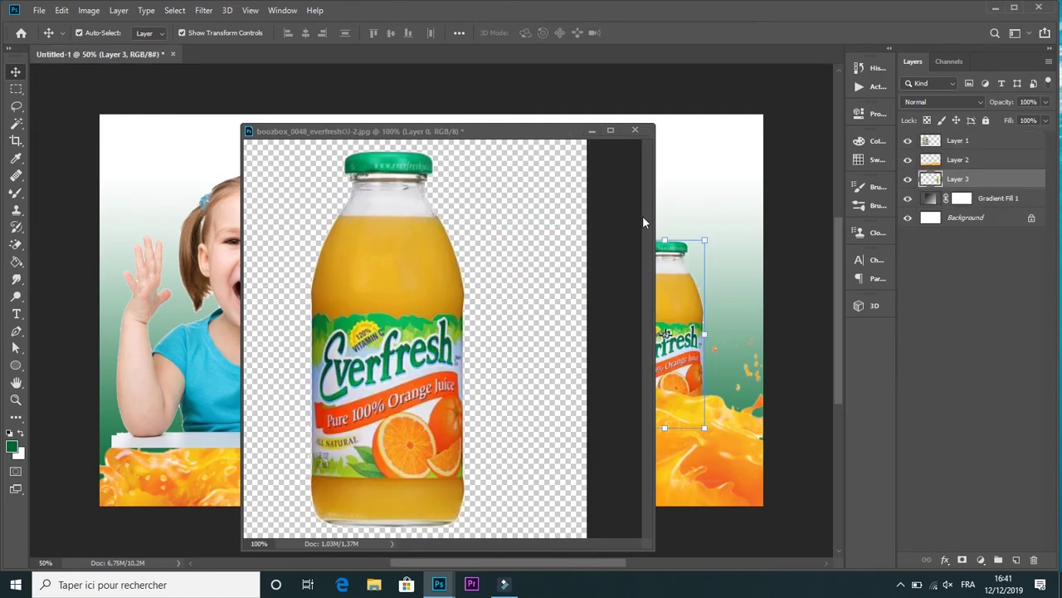
{"action": "left_click", "coordinate": [635, 131]}
{"action": "left_click", "coordinate": [544, 224]}
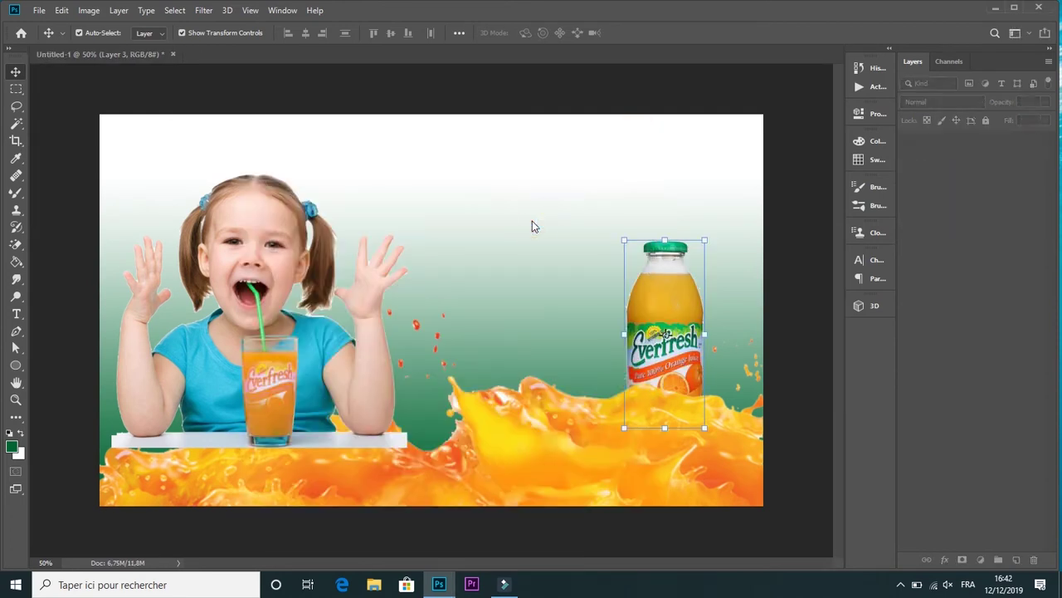
Step: Tilt the bottle clockwise, lower it into the splash at the canvas's lower right, and raise its layer above the splash
{"action": "left_click_drag", "start_coordinate": [621, 240], "coordinate": [659, 181]}
{"action": "left_click_drag", "start_coordinate": [654, 325], "coordinate": [682, 370]}
{"action": "left_click_drag", "start_coordinate": [680, 272], "coordinate": [680, 332]}
{"action": "left_click", "coordinate": [639, 33]}
{"action": "left_click_drag", "start_coordinate": [996, 181], "coordinate": [995, 155]}
{"action": "left_click_drag", "start_coordinate": [666, 355], "coordinate": [673, 354]}
Step: Open the kisspng-orange-juice-fruit-splash-juice image
{"action": "left_click", "coordinate": [39, 10]}
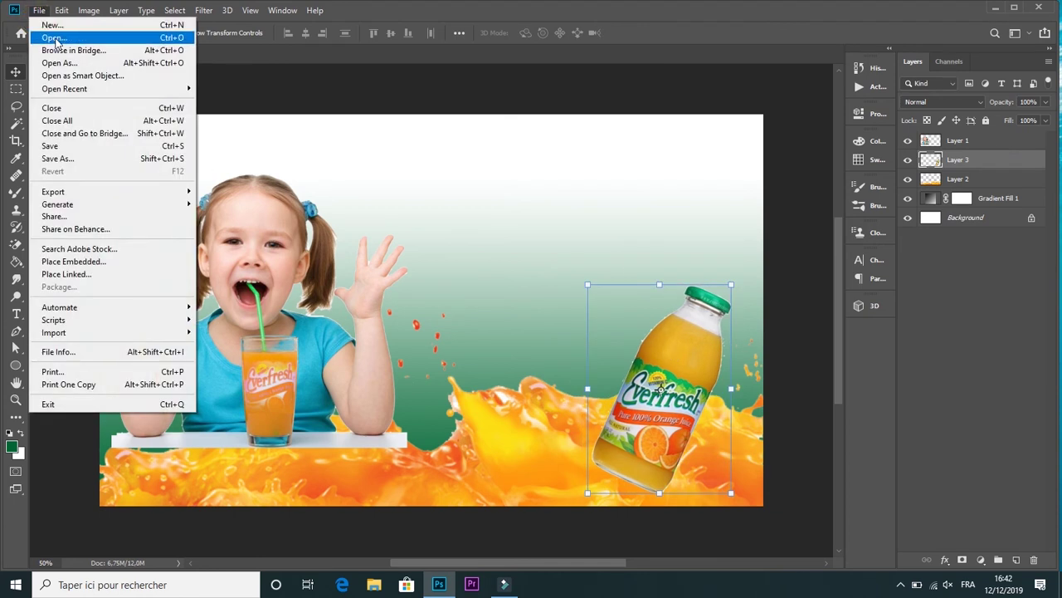
{"action": "left_click", "coordinate": [48, 37]}
{"action": "left_click_drag", "start_coordinate": [513, 101], "coordinate": [514, 187]}
{"action": "left_click", "coordinate": [387, 116]}
{"action": "left_click", "coordinate": [412, 297]}
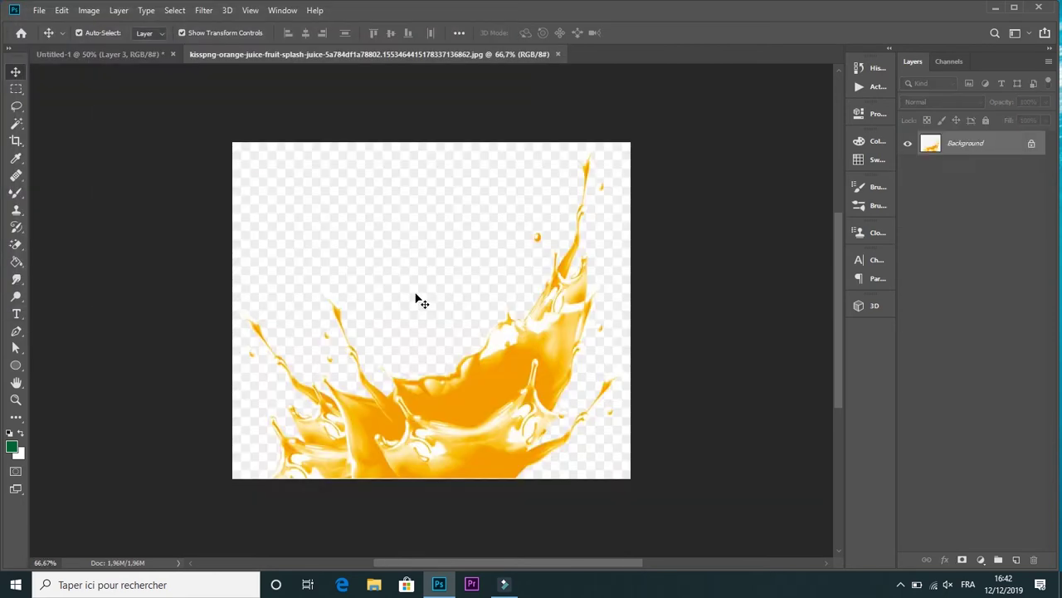
Step: Set the Magic Eraser tolerance to 50 and erase the background around the yellow juice splash
{"action": "right_click", "coordinate": [19, 245]}
{"action": "left_click", "coordinate": [58, 268]}
{"action": "left_click", "coordinate": [106, 34]}
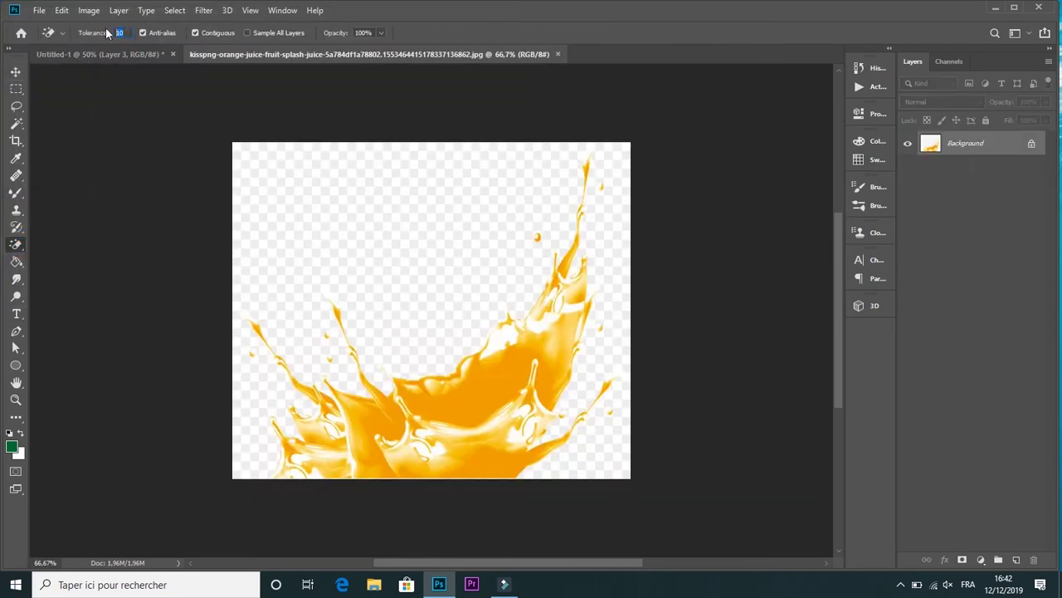
{"action": "left_click", "coordinate": [329, 193]}
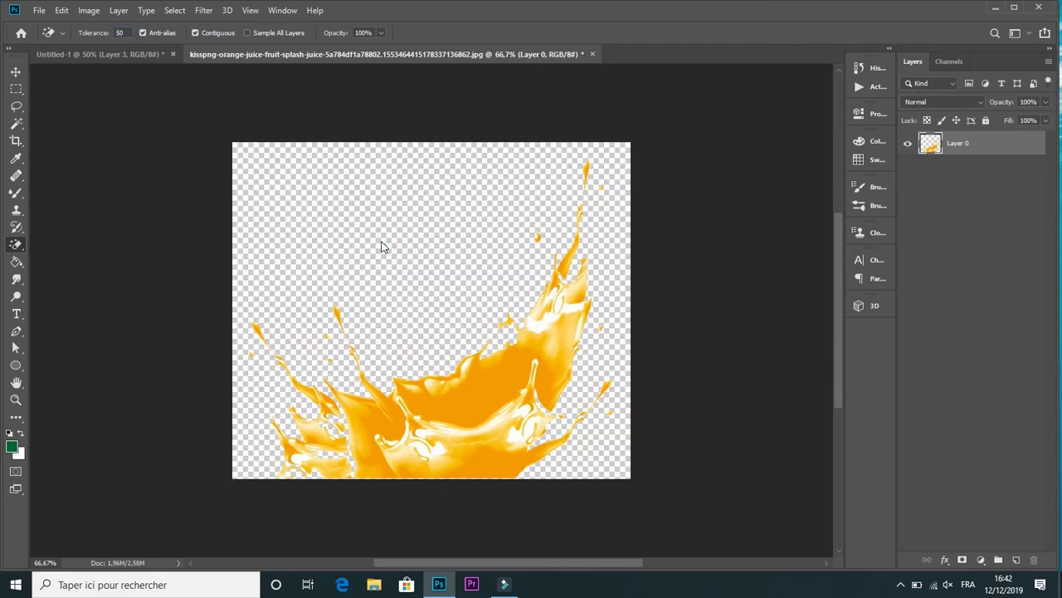
Step: Copy the yellow splash into the composition, close its source without saving, and position it over the bottle's base in the lower-right corner
{"action": "left_click", "coordinate": [15, 72]}
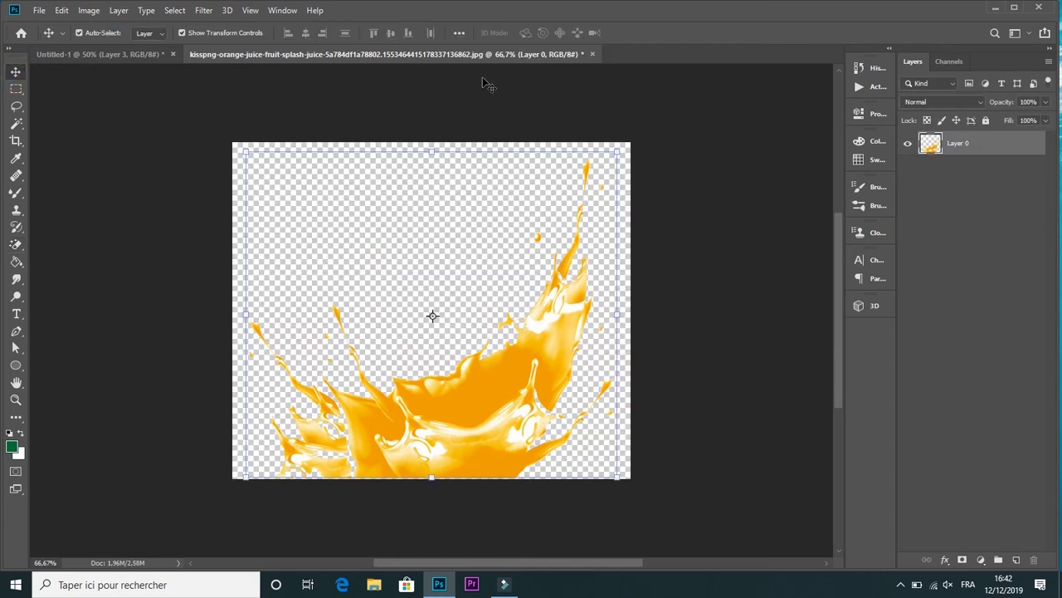
{"action": "left_click_drag", "start_coordinate": [508, 58], "coordinate": [508, 104]}
{"action": "left_click_drag", "start_coordinate": [474, 414], "coordinate": [640, 357]}
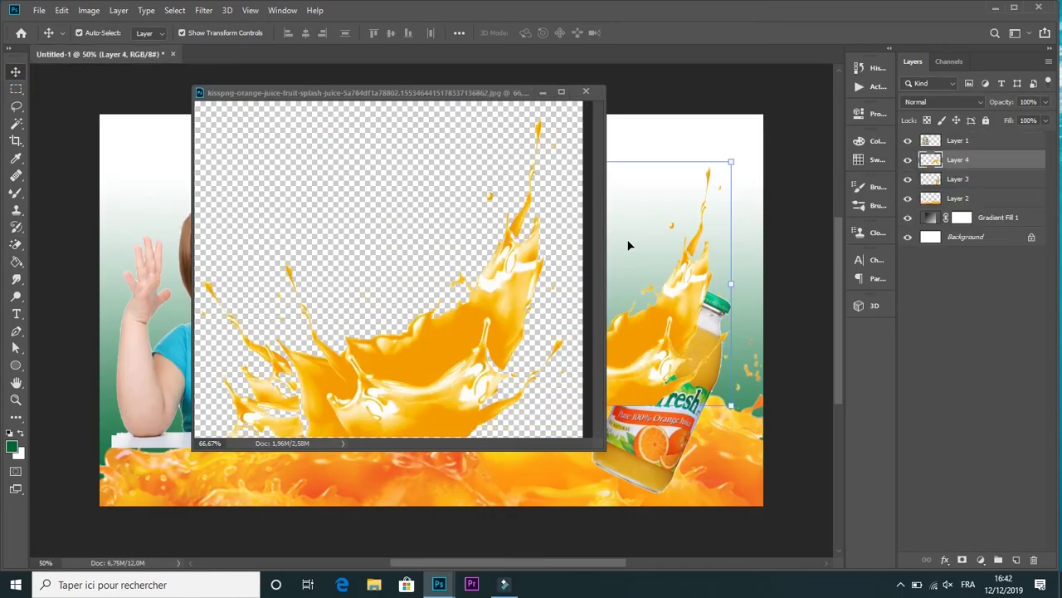
{"action": "left_click", "coordinate": [586, 92]}
{"action": "left_click", "coordinate": [532, 221]}
{"action": "left_click_drag", "start_coordinate": [595, 304], "coordinate": [646, 438]}
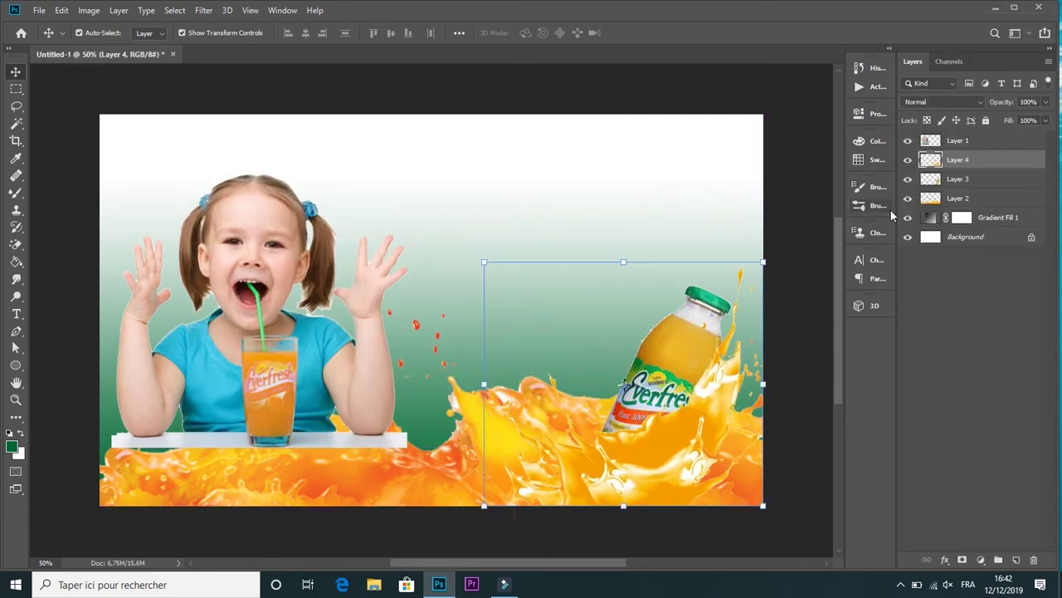
Step: Raise the bottle layer above the yellow splash layer and shift the bottle slightly up and to the left
{"action": "left_click", "coordinate": [1001, 179]}
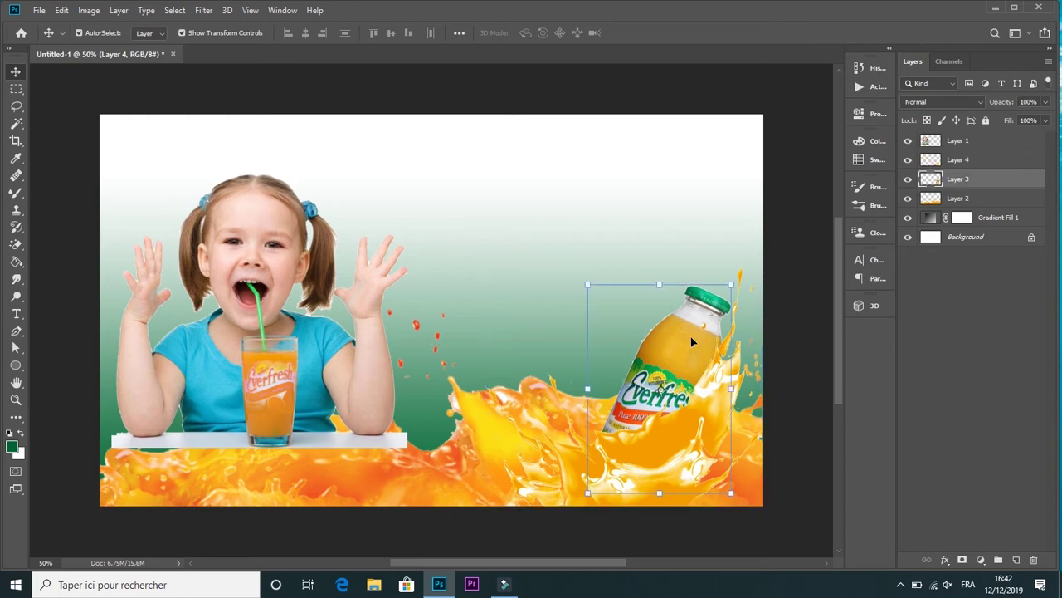
{"action": "left_click_drag", "start_coordinate": [1001, 179], "coordinate": [999, 152]}
{"action": "left_click_drag", "start_coordinate": [676, 343], "coordinate": [669, 327]}
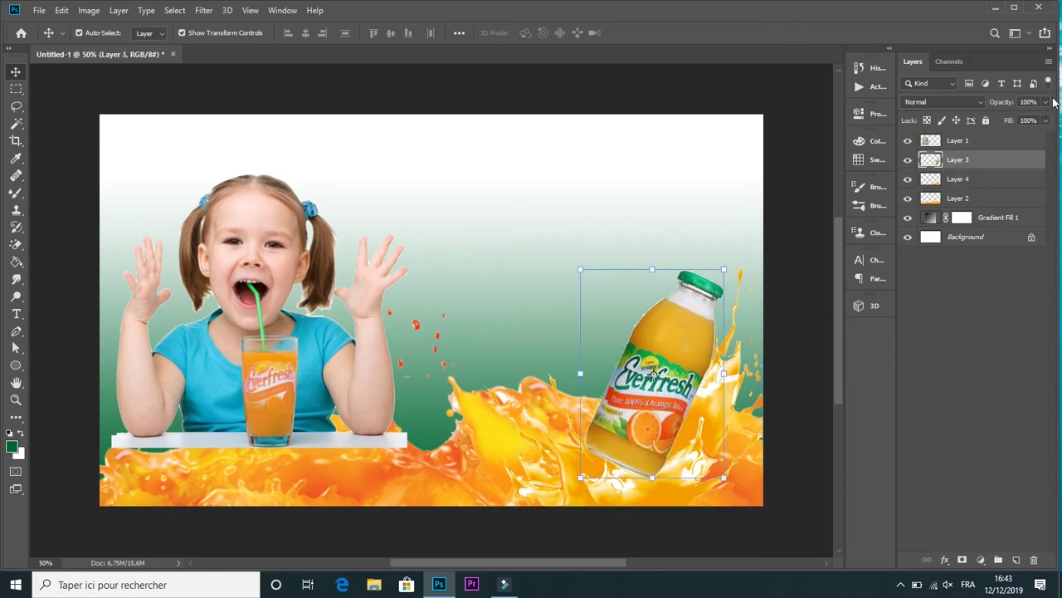
Step: Reduce the bottle layer's opacity to 34%, erase the bottle's base inside the splash with the Eraser, and restore the opacity to 100%
{"action": "left_click", "coordinate": [1044, 101]}
{"action": "left_click_drag", "start_coordinate": [1047, 118], "coordinate": [1006, 120]}
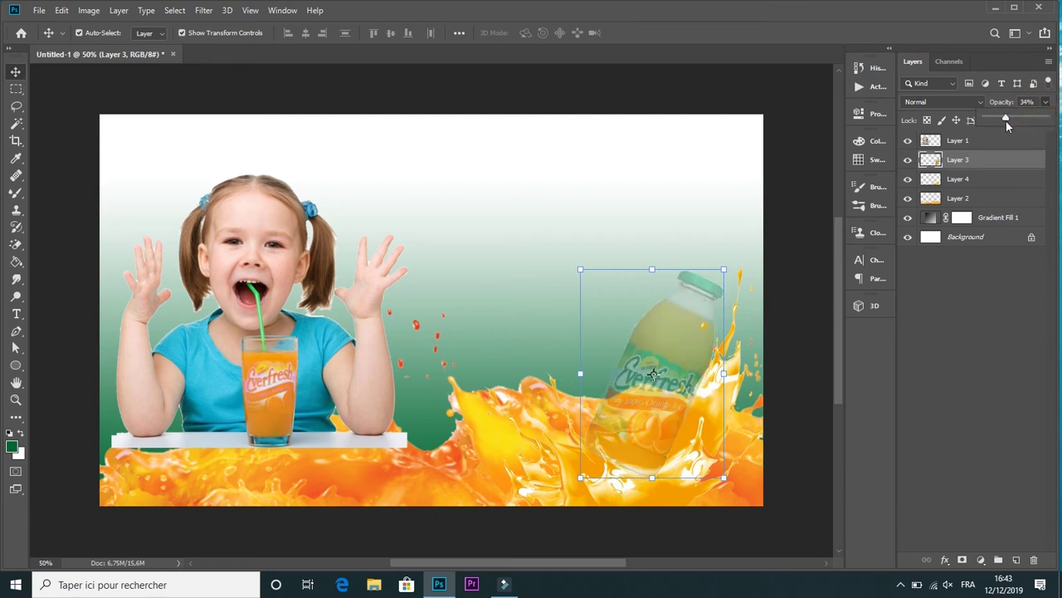
{"action": "right_click", "coordinate": [16, 244]}
{"action": "left_click", "coordinate": [70, 238]}
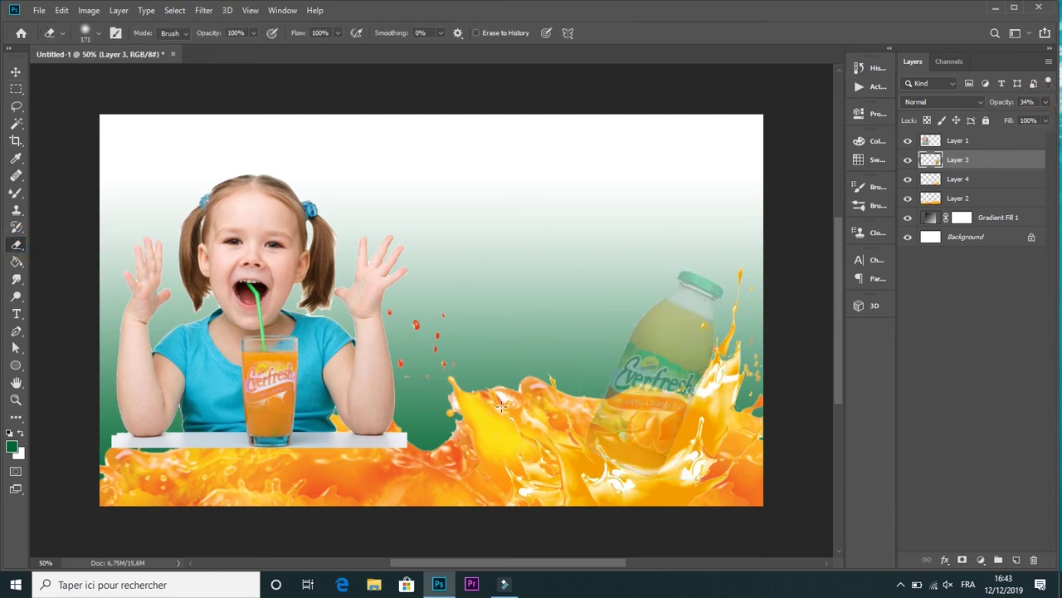
{"action": "mouse_move", "coordinate": [691, 479]}
{"action": "left_mouse_down"}
{"action": "mouse_move", "coordinate": [615, 472]}
{"action": "mouse_move", "coordinate": [578, 443]}
{"action": "mouse_move", "coordinate": [660, 477]}
{"action": "left_mouse_up"}
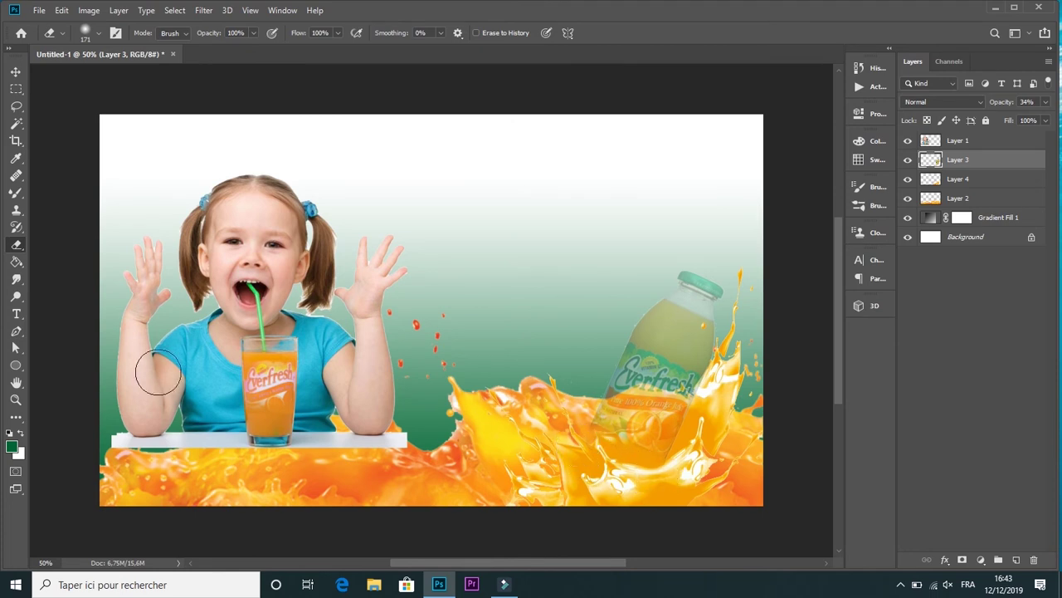
{"action": "left_click", "coordinate": [1046, 102]}
{"action": "left_click_drag", "start_coordinate": [1008, 117], "coordinate": [1055, 122]}
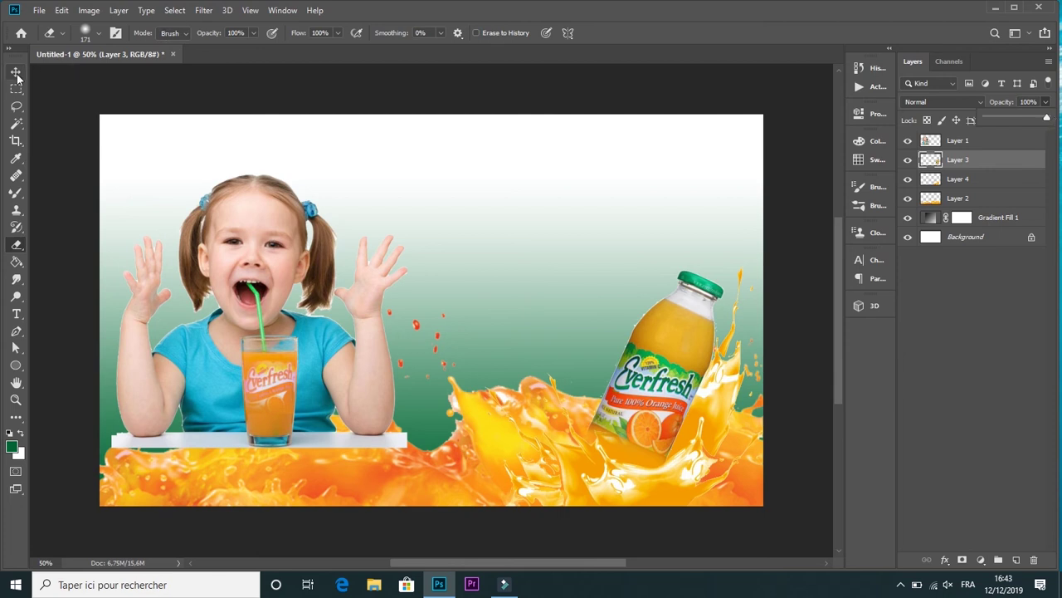
Step: Open the orange-png-png_75700.jpg image
{"action": "left_click", "coordinate": [39, 10]}
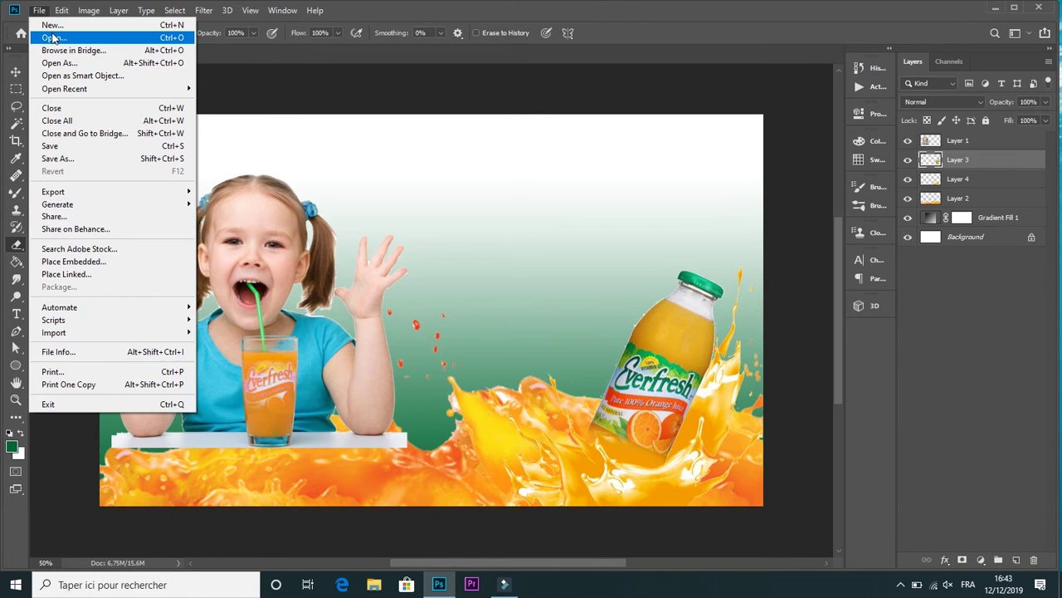
{"action": "left_click", "coordinate": [50, 38]}
{"action": "left_click_drag", "start_coordinate": [510, 95], "coordinate": [504, 218]}
{"action": "left_click", "coordinate": [156, 146]}
{"action": "left_click", "coordinate": [413, 297]}
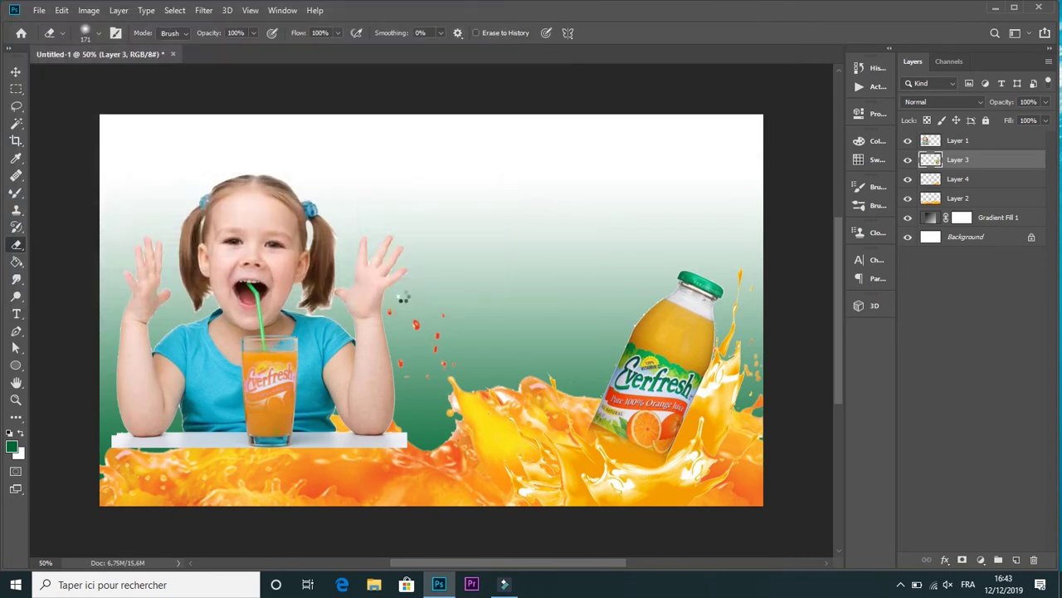
Step: Set the Magic Eraser tolerance to 10 and erase the plain background around the orange
{"action": "right_click", "coordinate": [16, 245]}
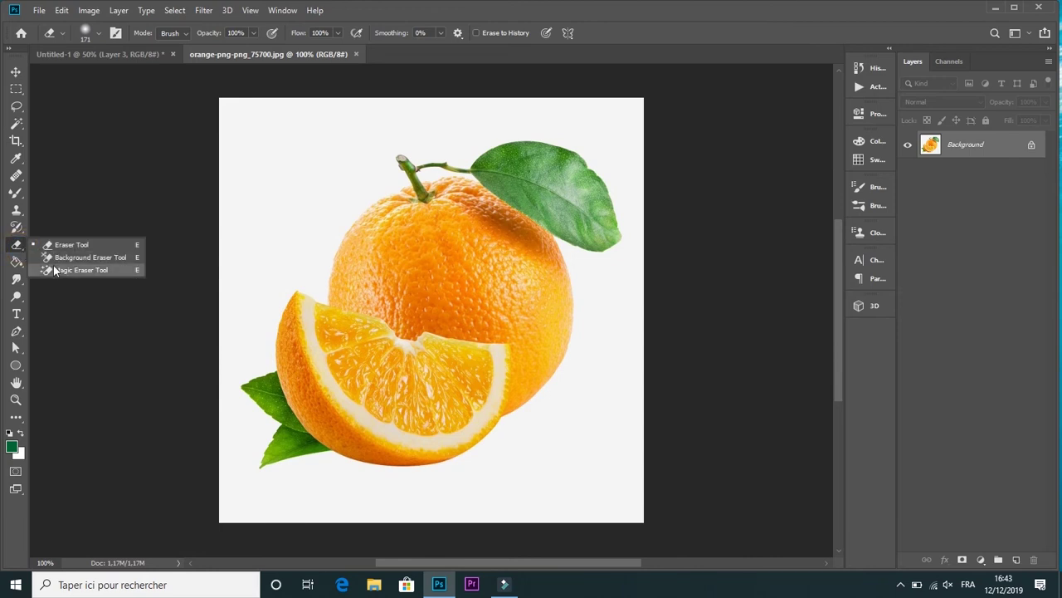
{"action": "left_click", "coordinate": [66, 272]}
{"action": "double_click", "coordinate": [121, 34]}
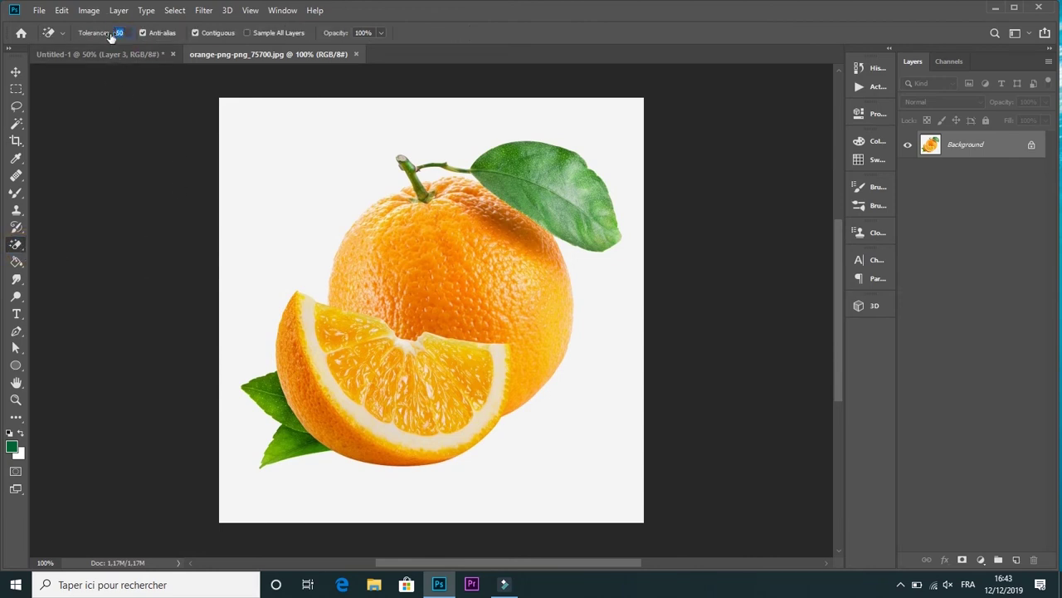
{"action": "type", "text": "0"}
{"action": "left_click", "coordinate": [294, 139]}
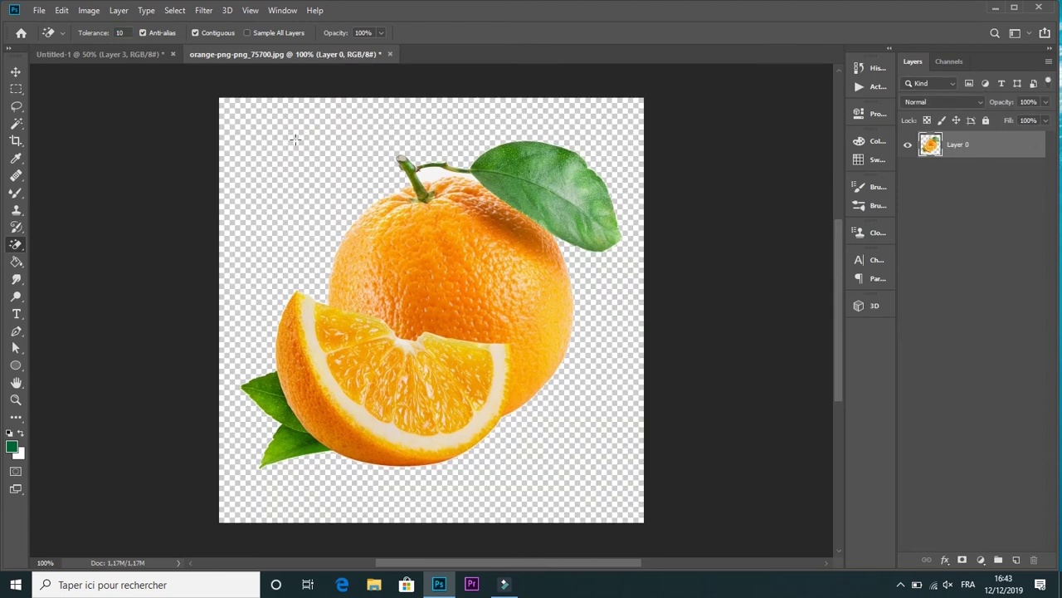
Step: Copy the cut-out orange into the juice composition and close its source image without saving
{"action": "left_click", "coordinate": [16, 72]}
{"action": "left_click_drag", "start_coordinate": [369, 60], "coordinate": [405, 118]}
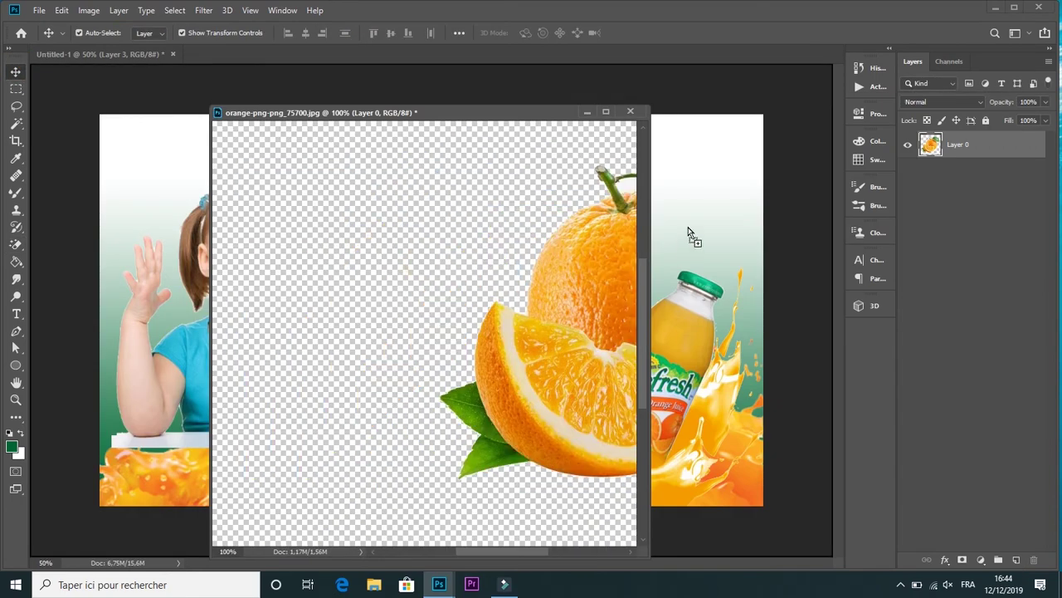
{"action": "left_click", "coordinate": [638, 112]}
{"action": "left_click", "coordinate": [525, 226]}
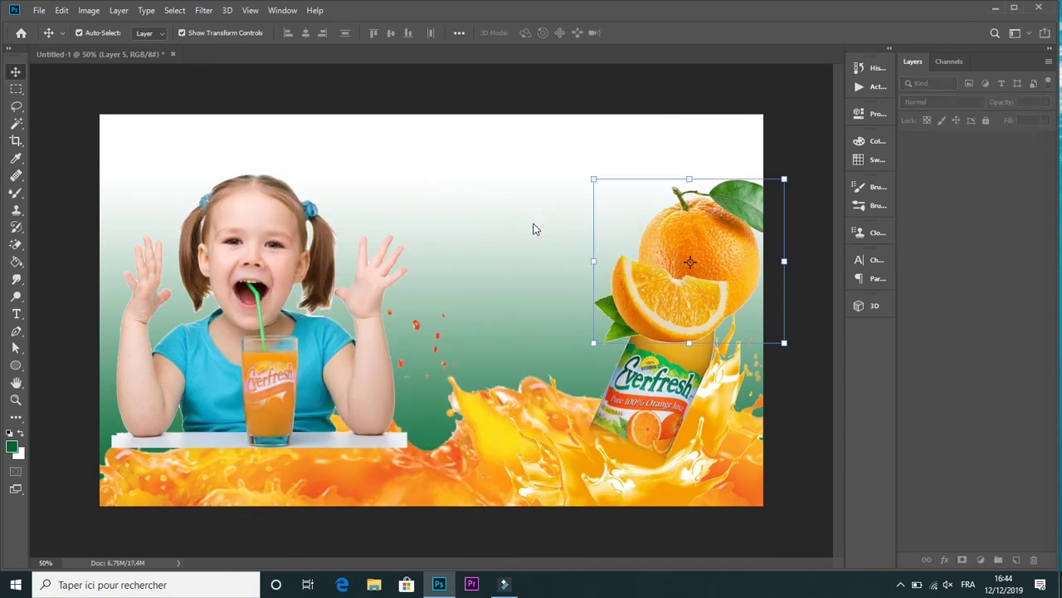
Step: Scale the orange to 75.82% and place it in front of the bottle's base, over the splash
{"action": "key", "text": "ctrl+t"}
{"action": "left_click_drag", "start_coordinate": [704, 262], "coordinate": [709, 435]}
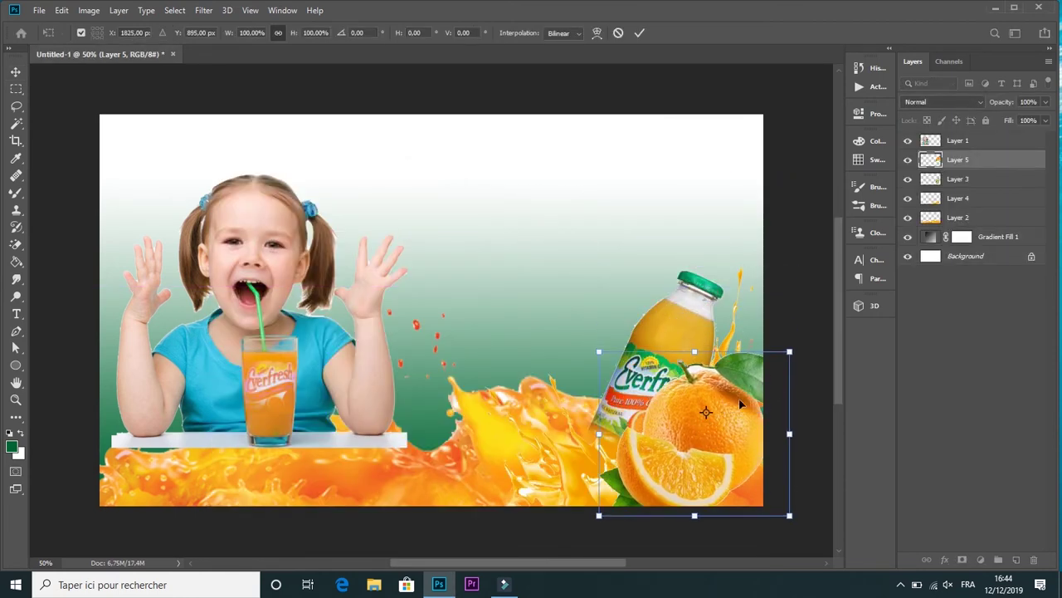
{"action": "left_click_drag", "start_coordinate": [790, 353], "coordinate": [743, 392]}
{"action": "left_click_drag", "start_coordinate": [699, 432], "coordinate": [683, 419]}
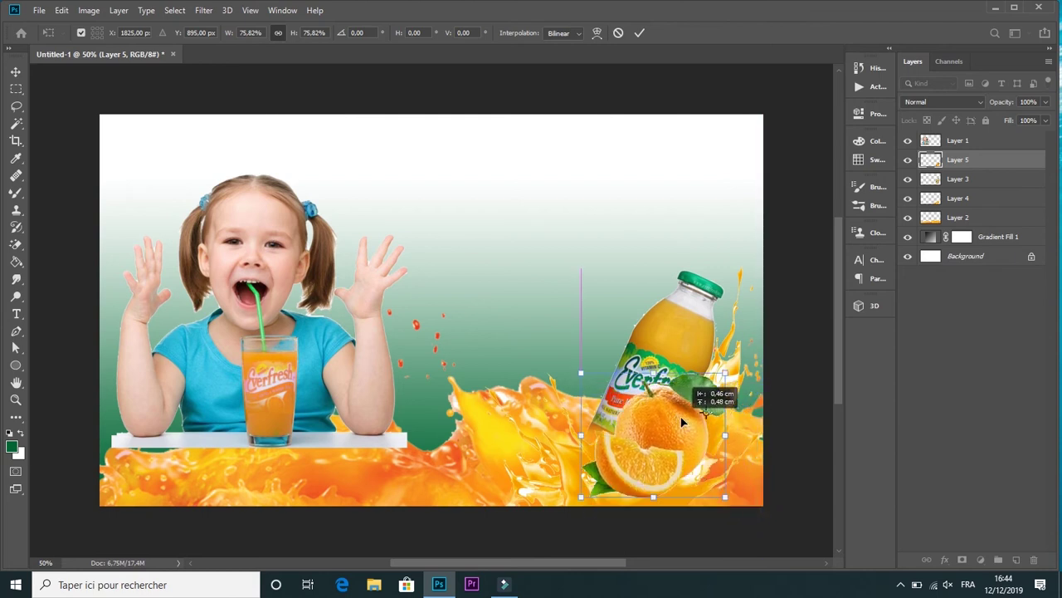
{"action": "left_click", "coordinate": [639, 34]}
{"action": "left_click", "coordinate": [567, 213]}
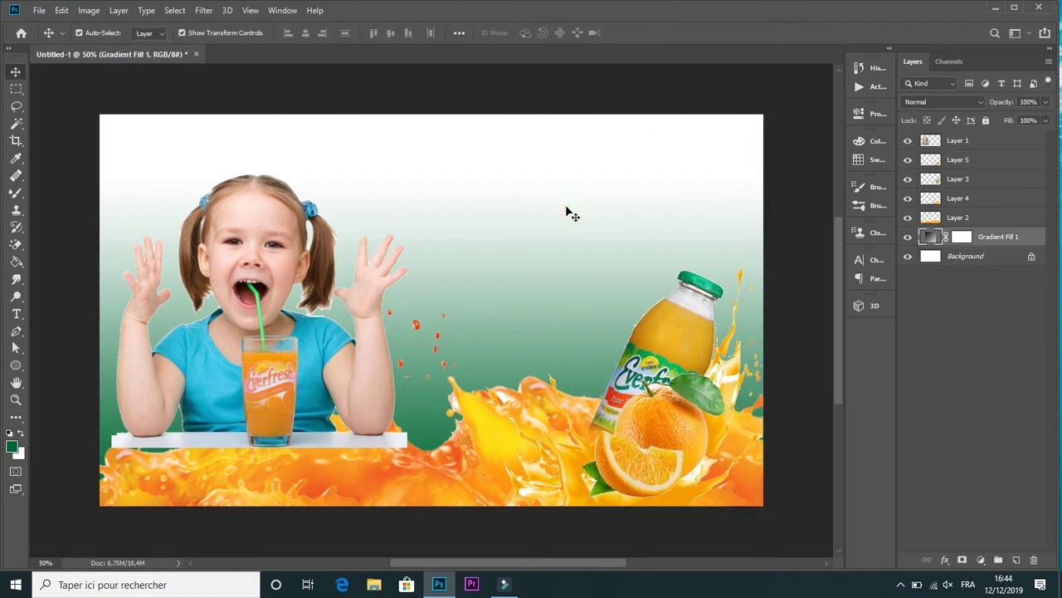
Step: Draw a closed Pen path on the bottle layer that follows the bottle's left edge and encloses the fringe outside it
{"action": "left_click", "coordinate": [669, 317]}
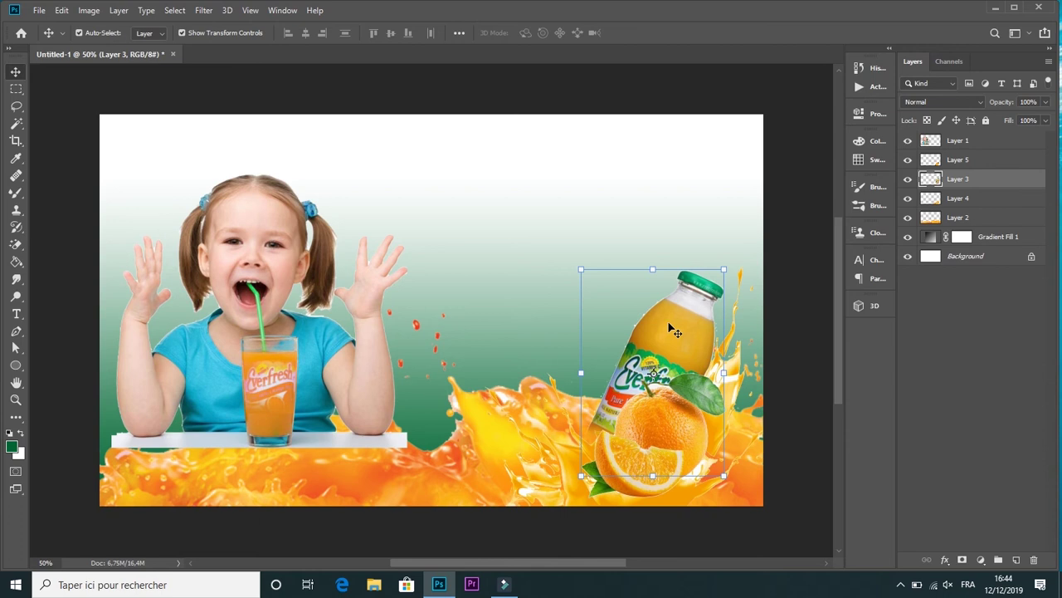
{"action": "left_click", "coordinate": [250, 10]}
{"action": "left_click", "coordinate": [284, 108]}
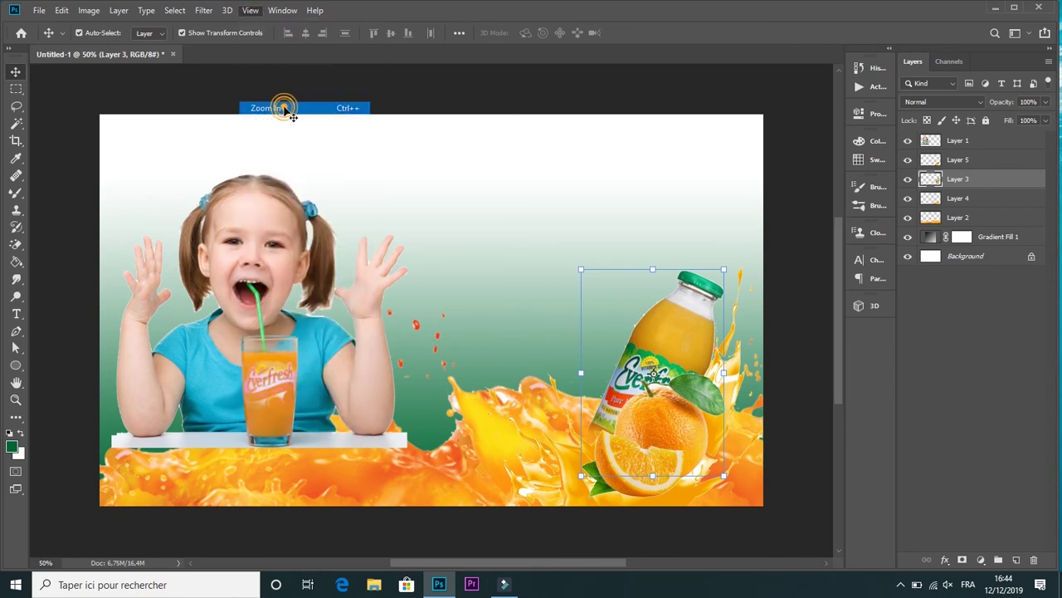
{"action": "left_click", "coordinate": [226, 10]}
{"action": "mouse_move", "coordinate": [249, 10]}
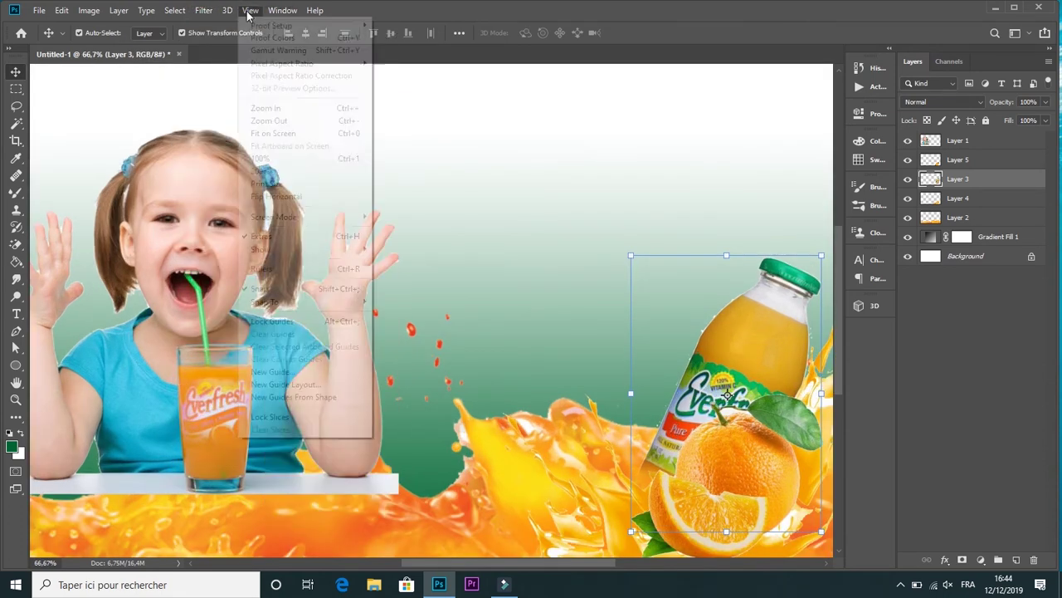
{"action": "left_click", "coordinate": [292, 108]}
{"action": "left_click_drag", "start_coordinate": [565, 563], "coordinate": [722, 571]}
{"action": "left_click_drag", "start_coordinate": [838, 303], "coordinate": [838, 354]}
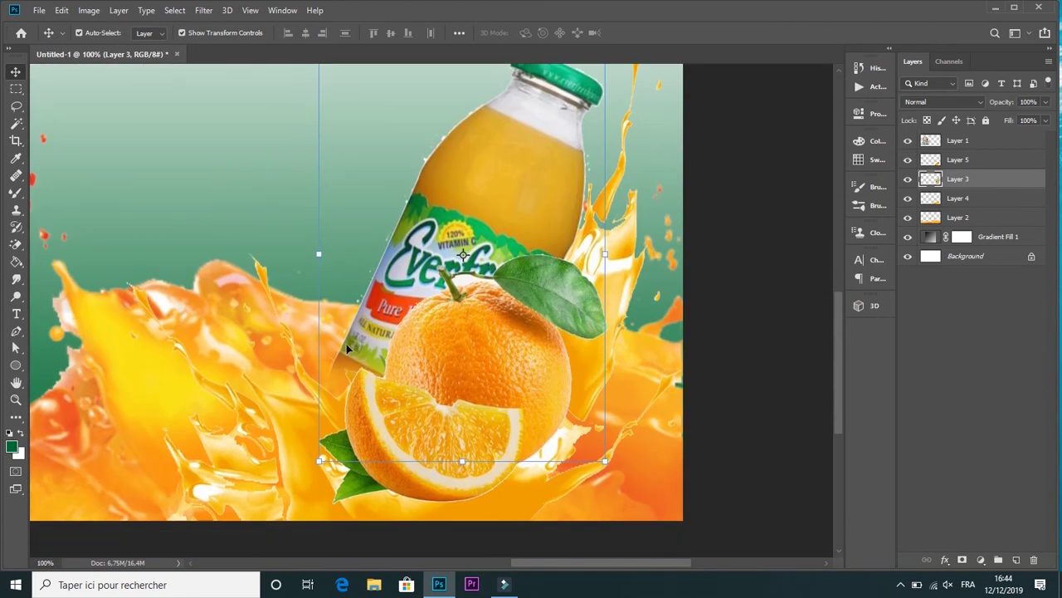
{"action": "left_click", "coordinate": [16, 331]}
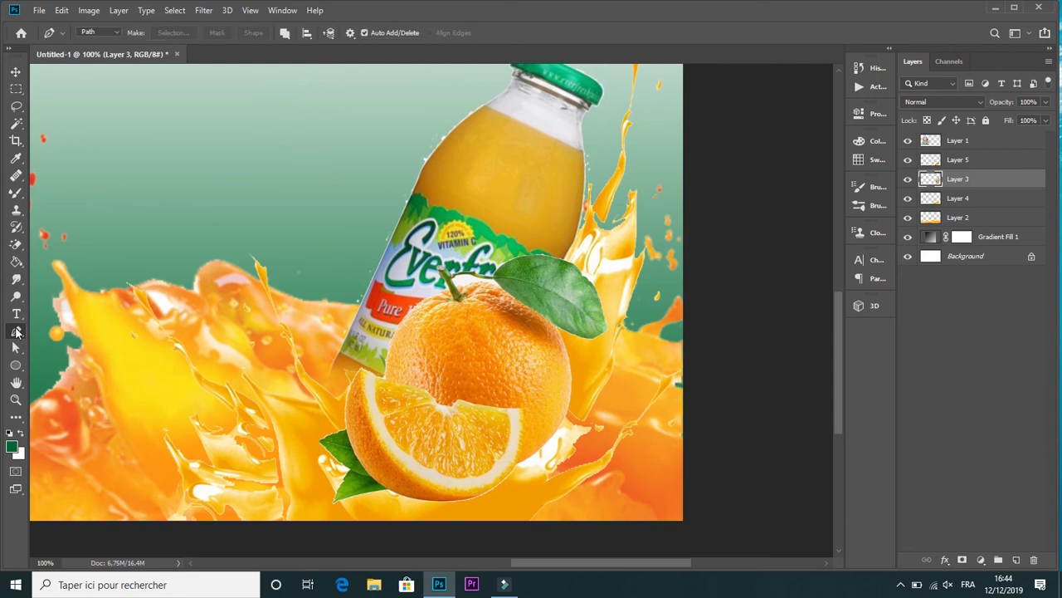
{"action": "left_click", "coordinate": [328, 375]}
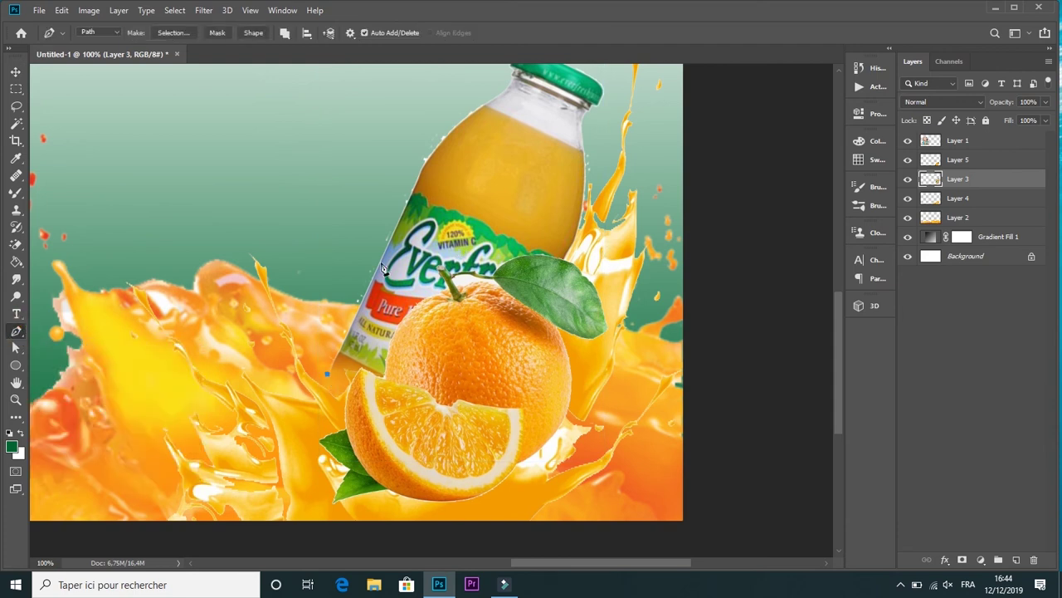
{"action": "left_click", "coordinate": [497, 99]}
{"action": "left_click", "coordinate": [487, 75]}
{"action": "left_click", "coordinate": [417, 90]}
{"action": "left_click", "coordinate": [282, 213]}
{"action": "left_click", "coordinate": [258, 369]}
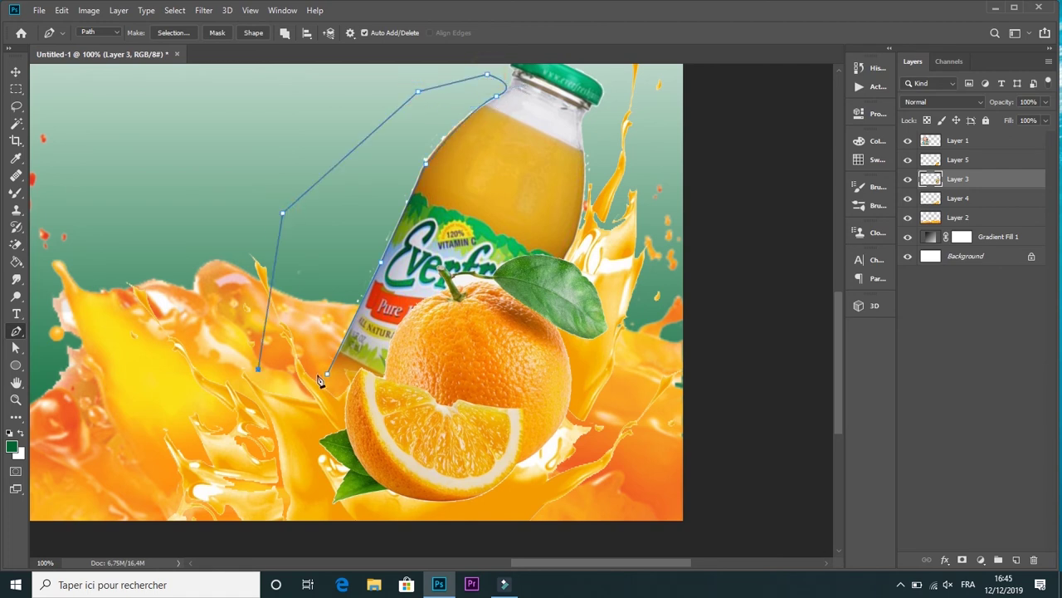
{"action": "left_click", "coordinate": [328, 375]}
Step: Turn the path into a selection and delete the leftover fringe along the bottle's left edge
{"action": "right_click", "coordinate": [335, 309]}
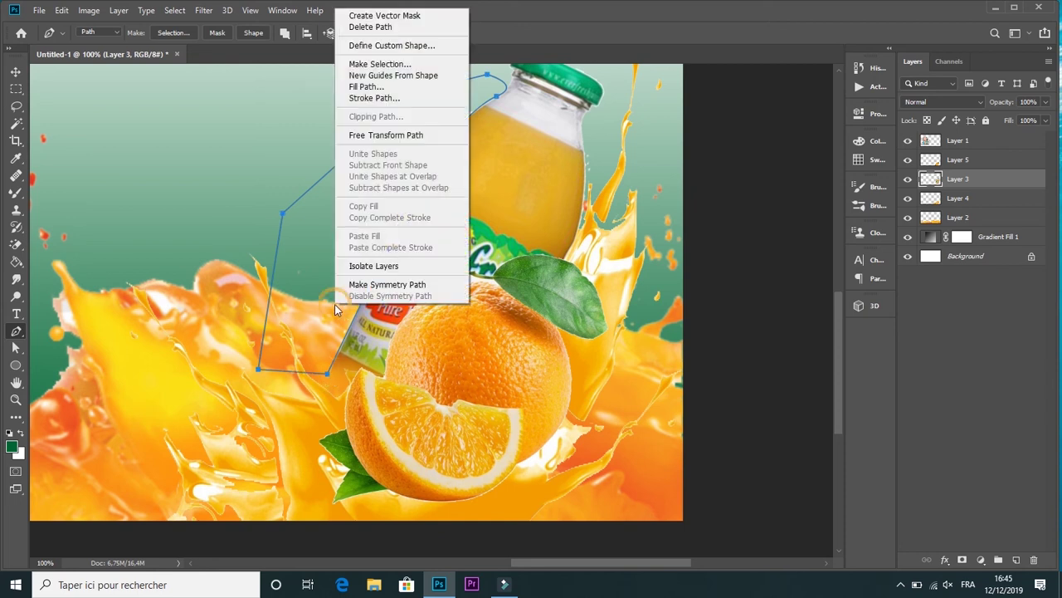
{"action": "left_click", "coordinate": [405, 65]}
{"action": "left_click", "coordinate": [595, 152]}
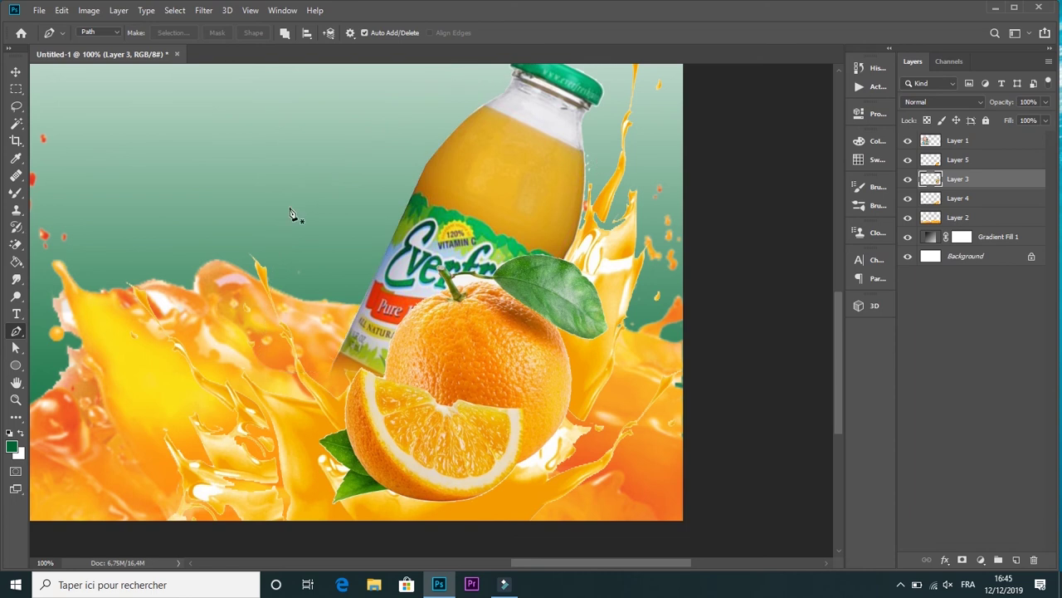
Step: Add the yellow Impact headline "THE JUICE DRINK" at 26,62 pt in the empty area to the upper right of the girl
{"action": "left_click", "coordinate": [250, 10]}
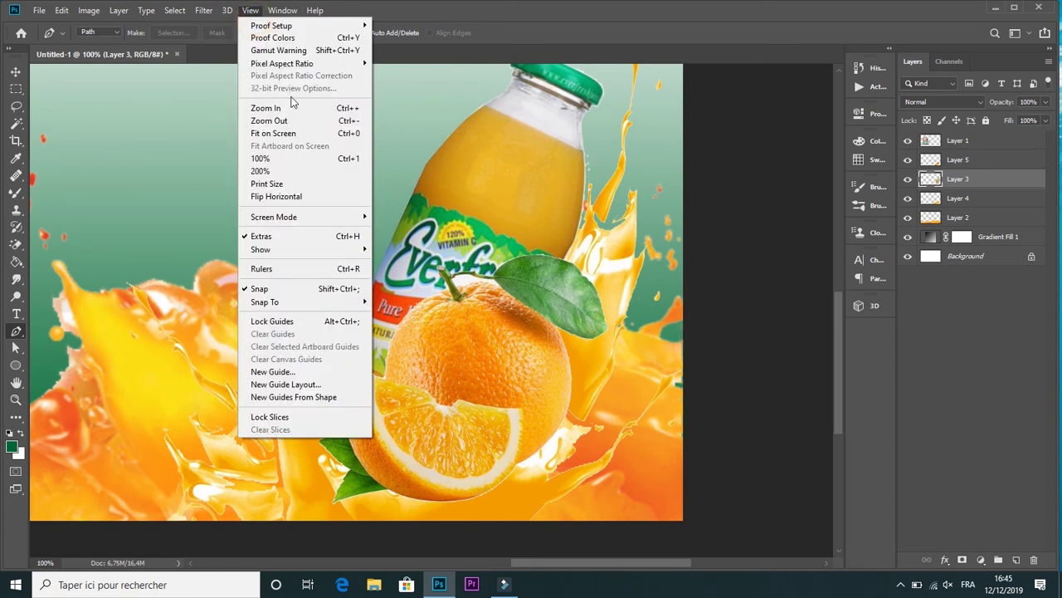
{"action": "left_click", "coordinate": [299, 136]}
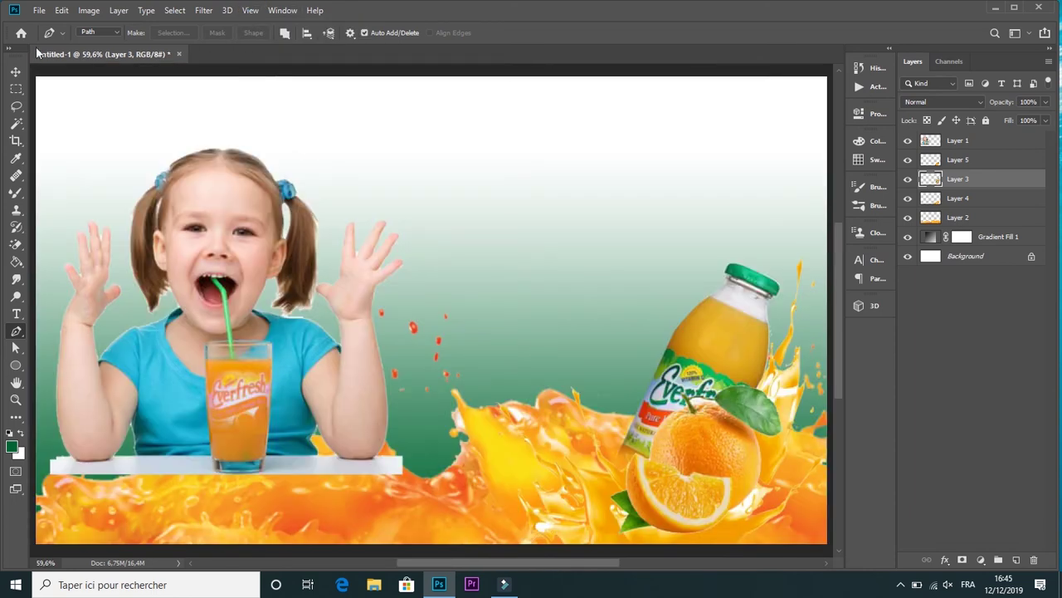
{"action": "key", "text": "t"}
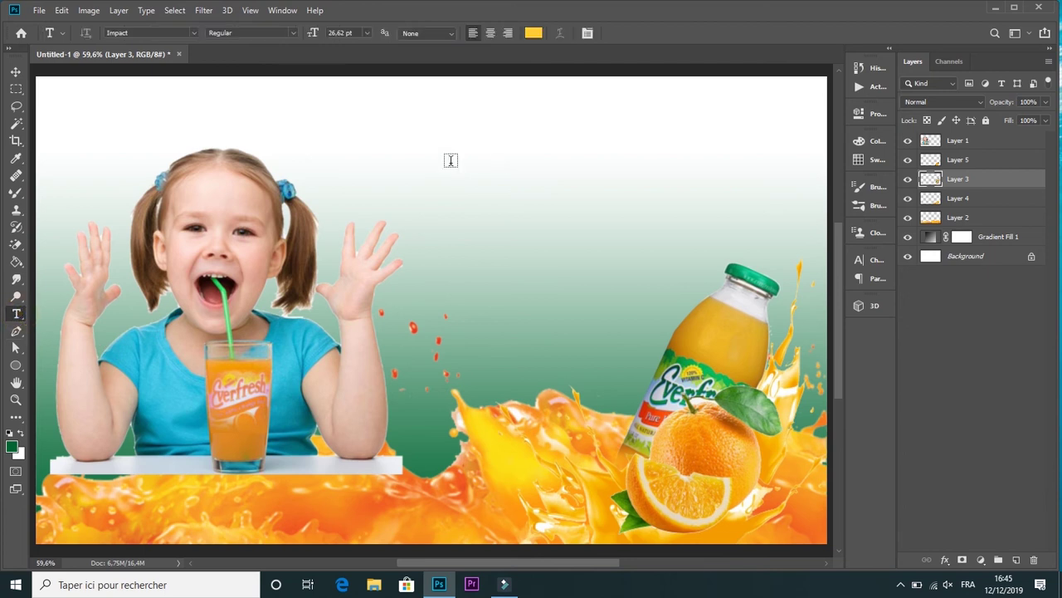
{"action": "left_click", "coordinate": [450, 160]}
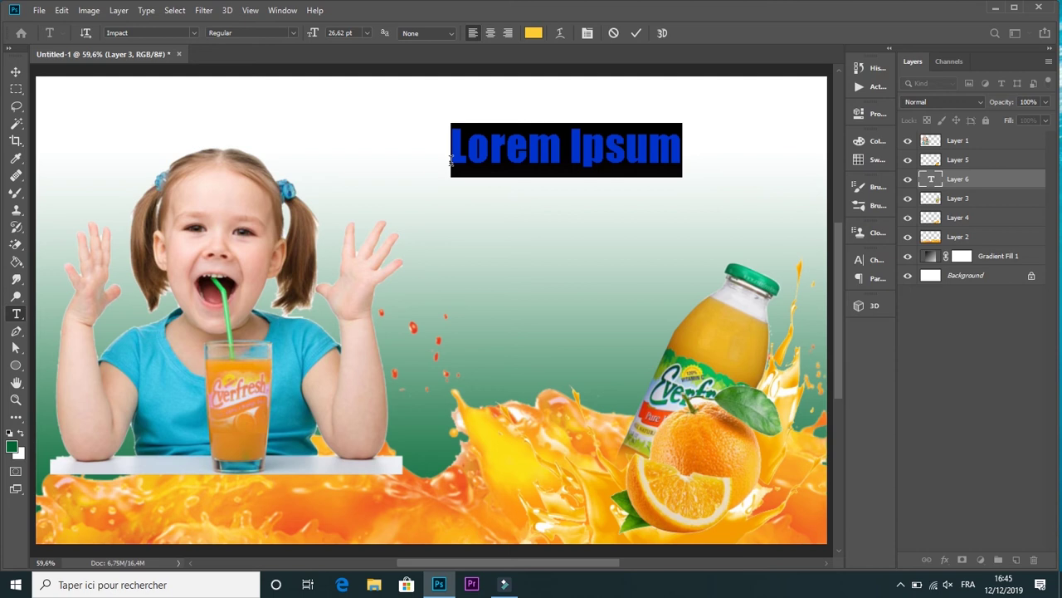
{"action": "type", "text": "t"}
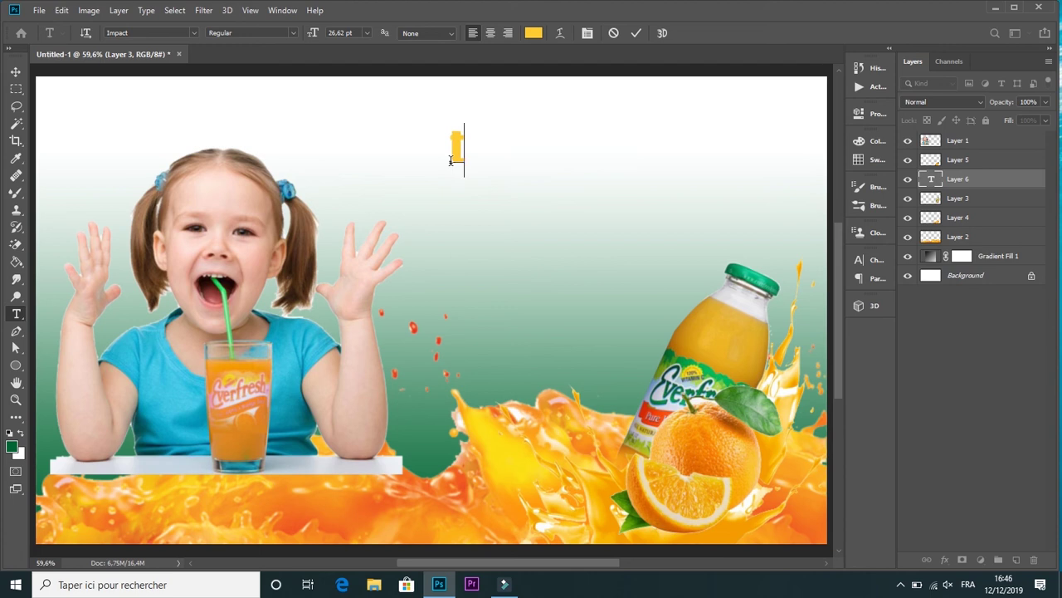
{"action": "key", "text": "BackSpace"}
{"action": "type", "text": "TH "}
{"action": "type", "text": " J"}
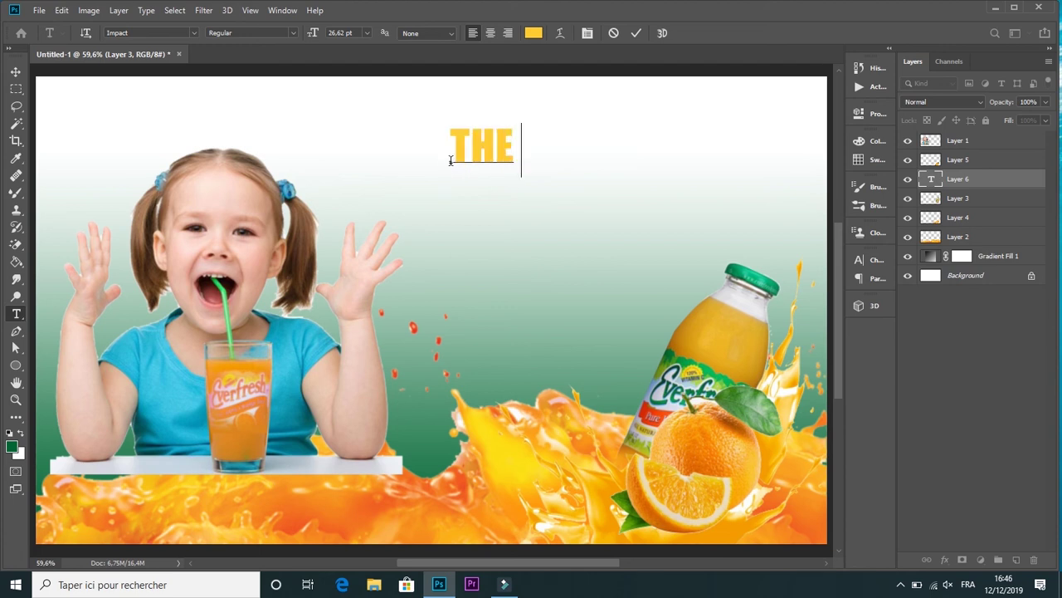
{"action": "type", "text": "UIC"}
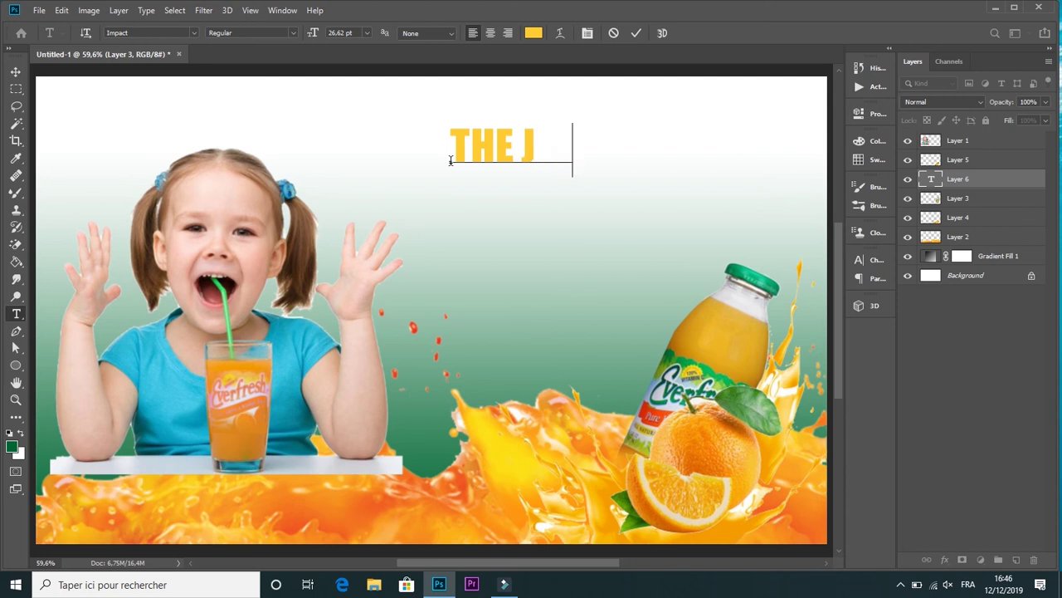
{"action": "type", "text": "E DA"}
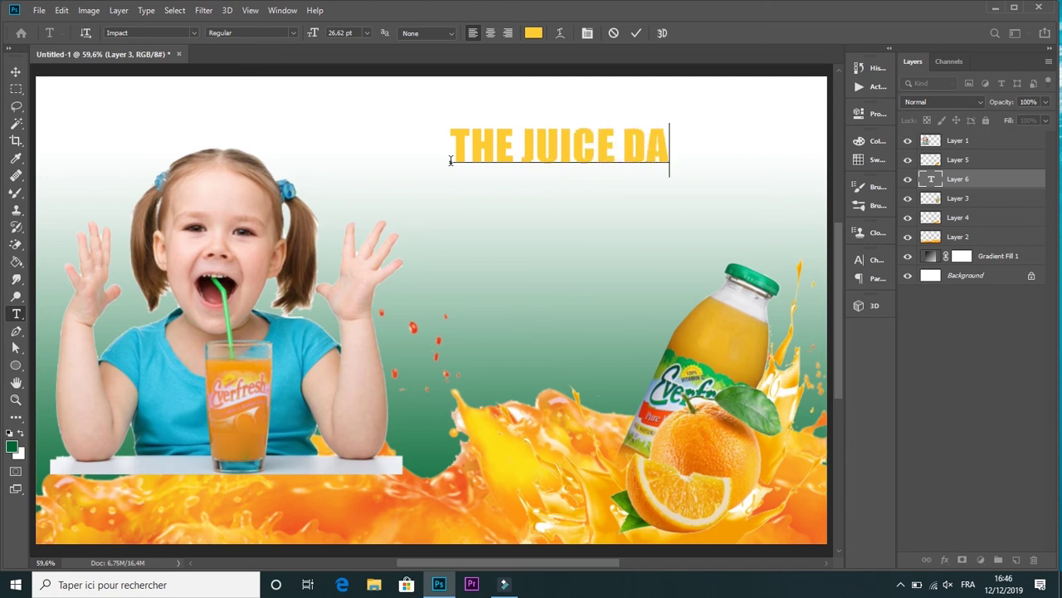
{"action": "key", "text": "BackSpace"}
{"action": "type", "text": "RINK"}
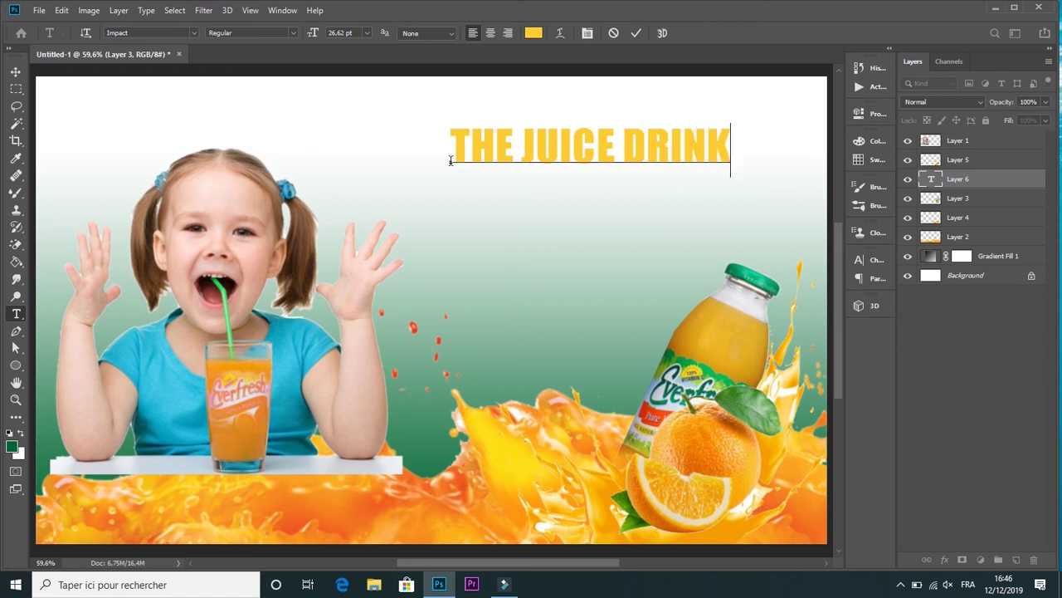
{"action": "double_click", "coordinate": [458, 209]}
{"action": "left_click", "coordinate": [638, 34]}
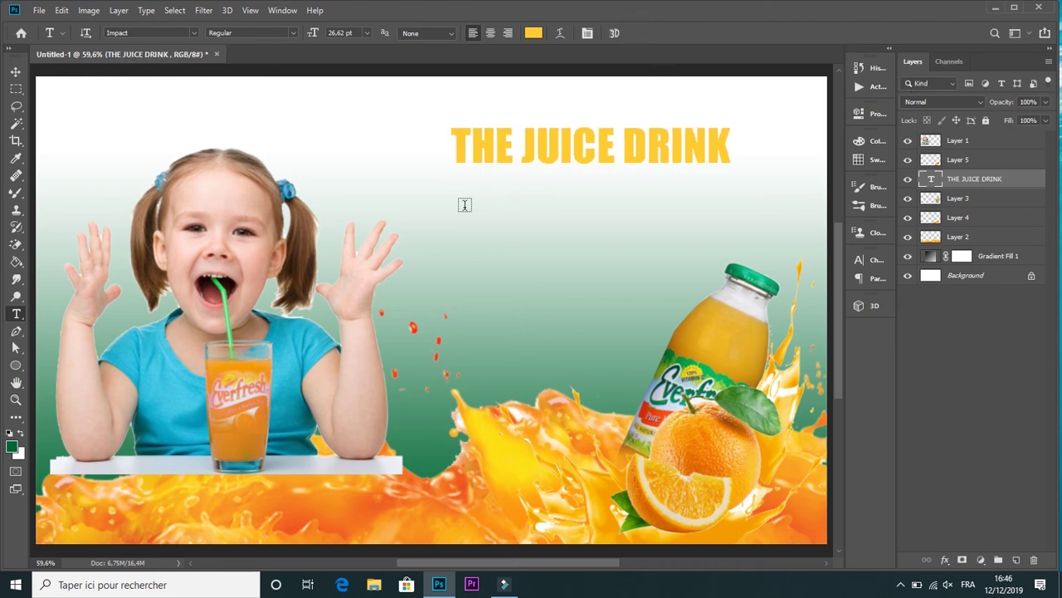
Step: Add a second yellow Impact text line "WIT REAL FROUT" at 26,62 pt directly below the headline "THE JUICE DRINK"
{"action": "left_click", "coordinate": [457, 211]}
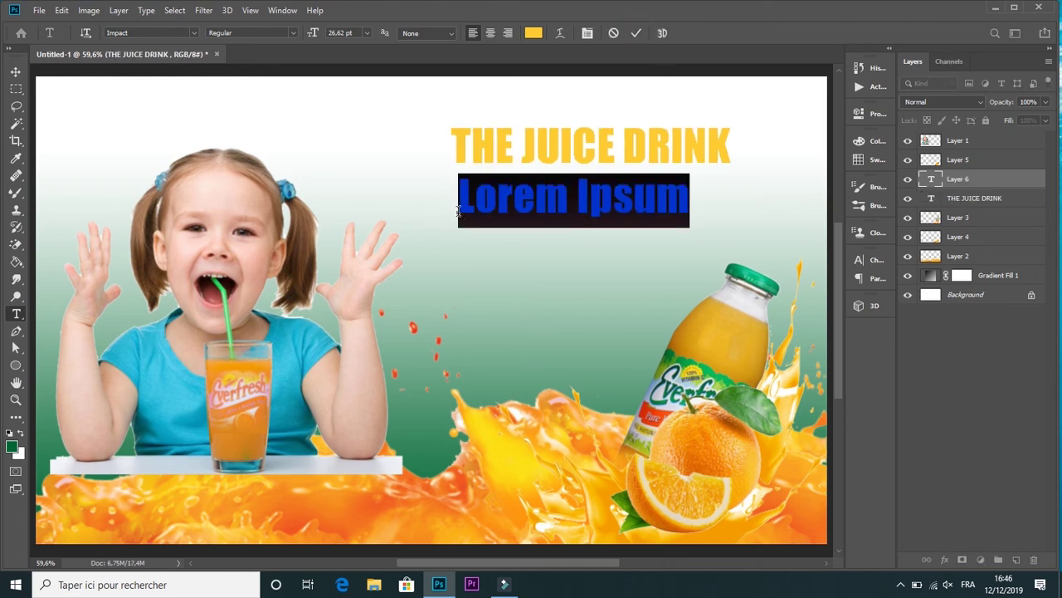
{"action": "type", "text": "WIT REAL"}
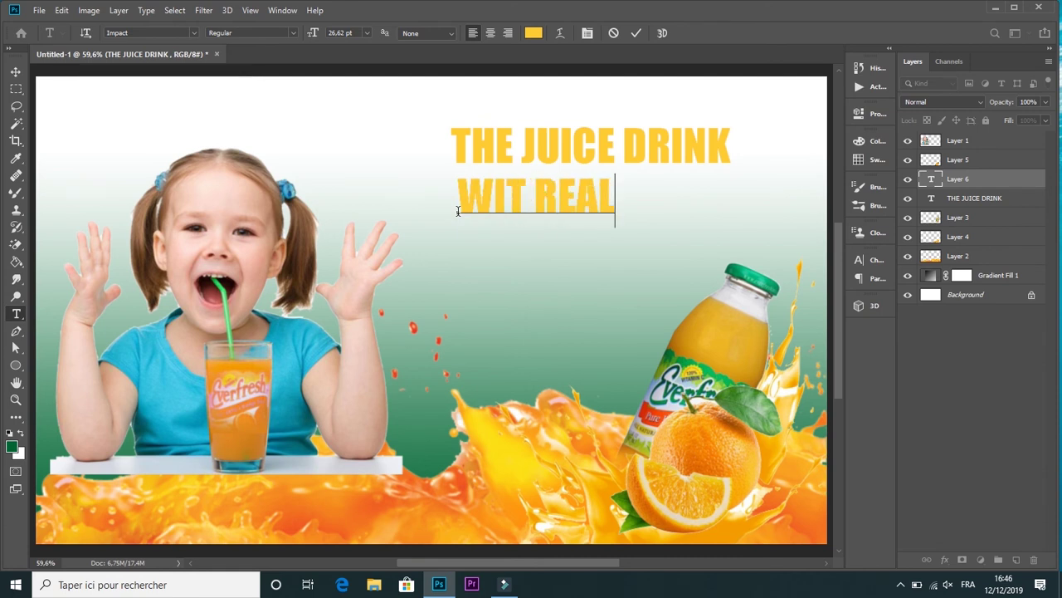
{"action": "type", "text": " FROUT"}
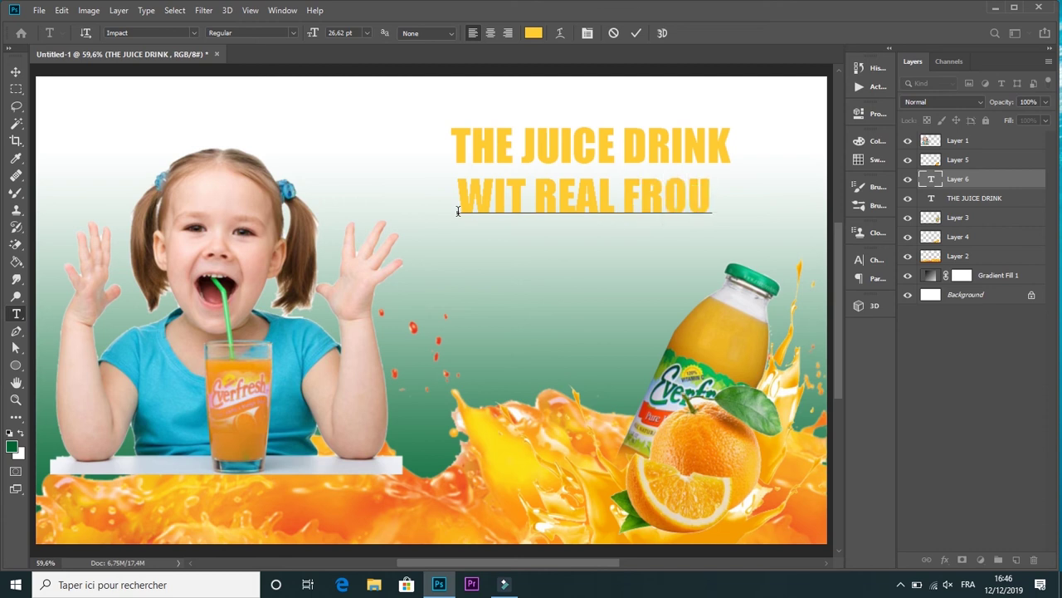
{"action": "left_click", "coordinate": [636, 33]}
Step: Add a third yellow Impact text line "ORAGE" at 26,62 pt, roughly centred below "WIT REAL FROUT"
{"action": "left_click", "coordinate": [532, 267]}
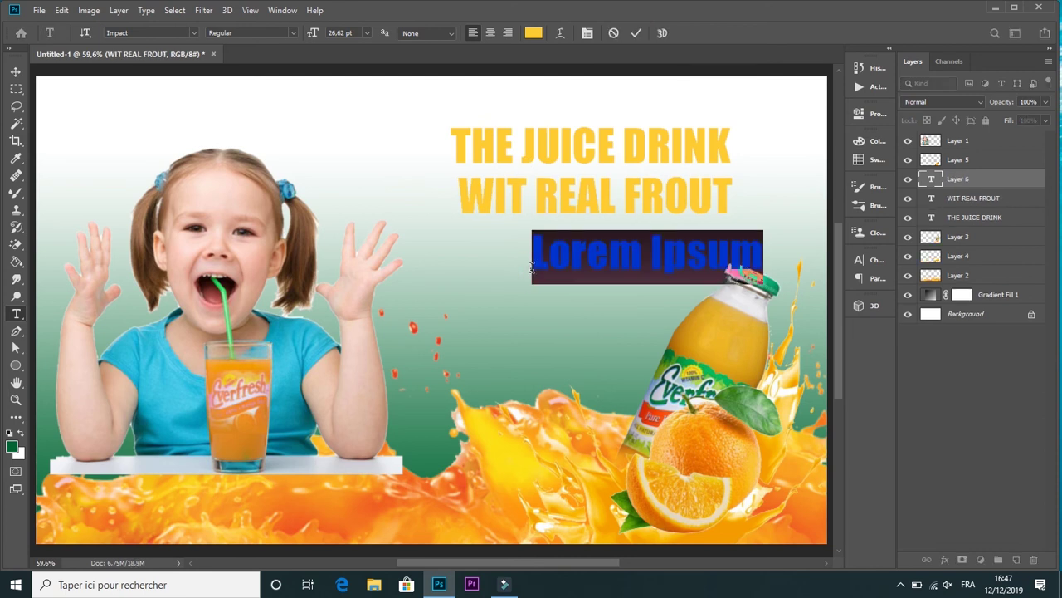
{"action": "type", "text": "O"}
{"action": "key", "text": "BackSpace"}
{"action": "type", "text": "O"}
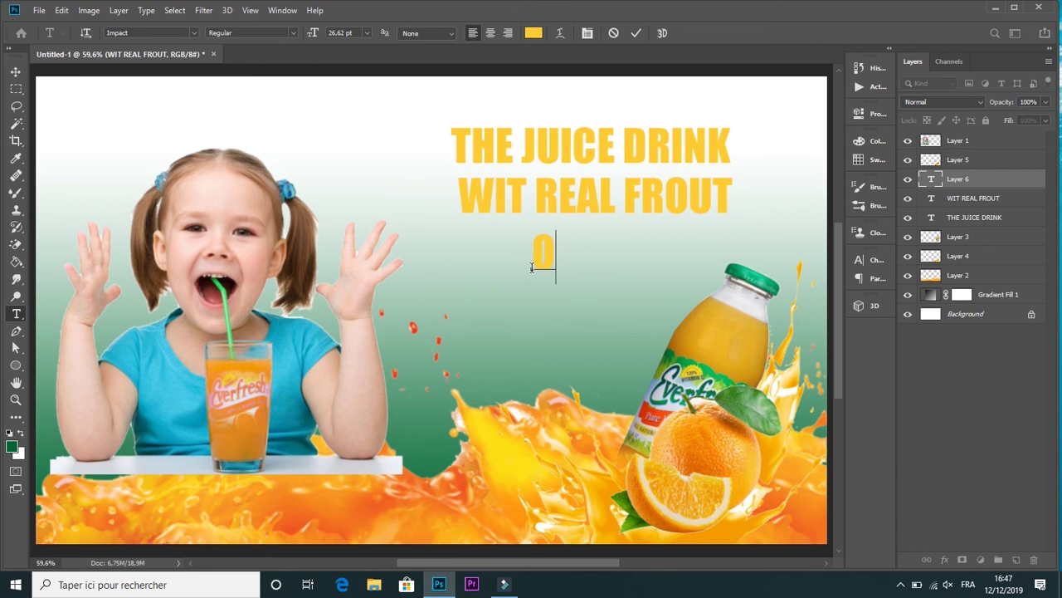
{"action": "type", "text": "R"}
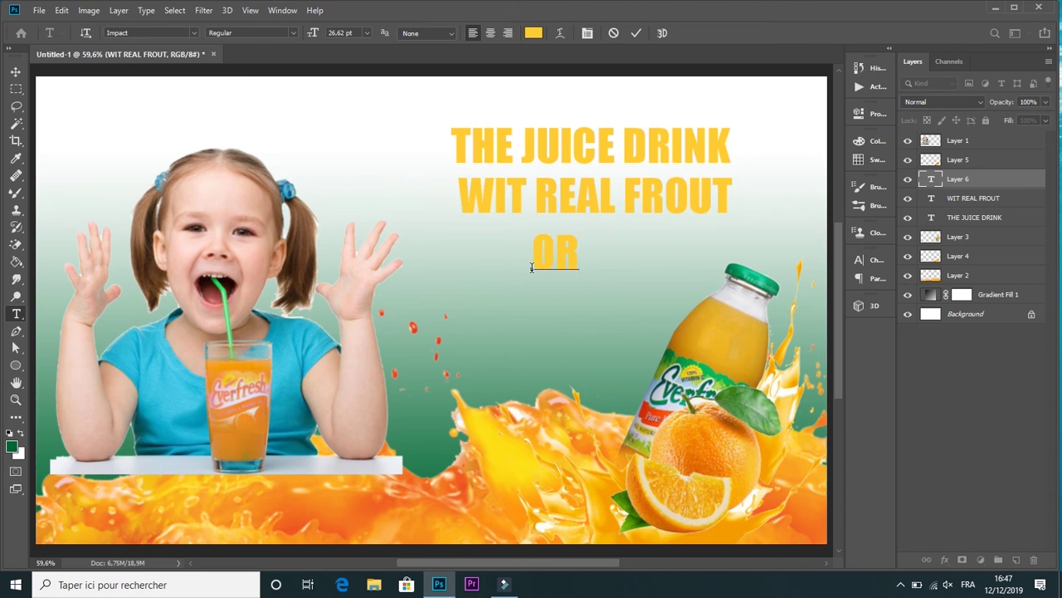
{"action": "type", "text": "AGE"}
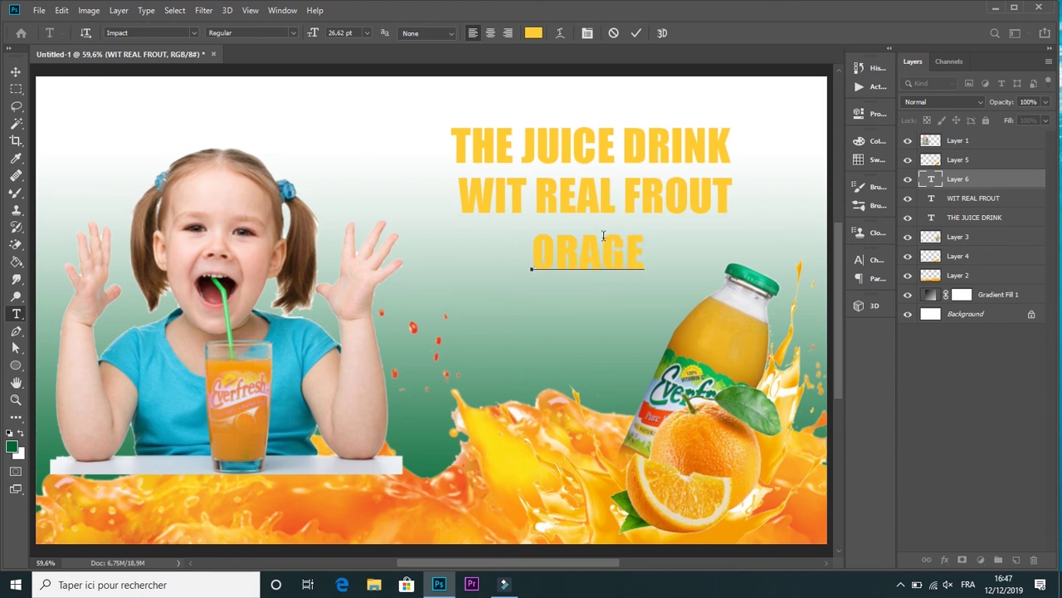
{"action": "left_click", "coordinate": [636, 33]}
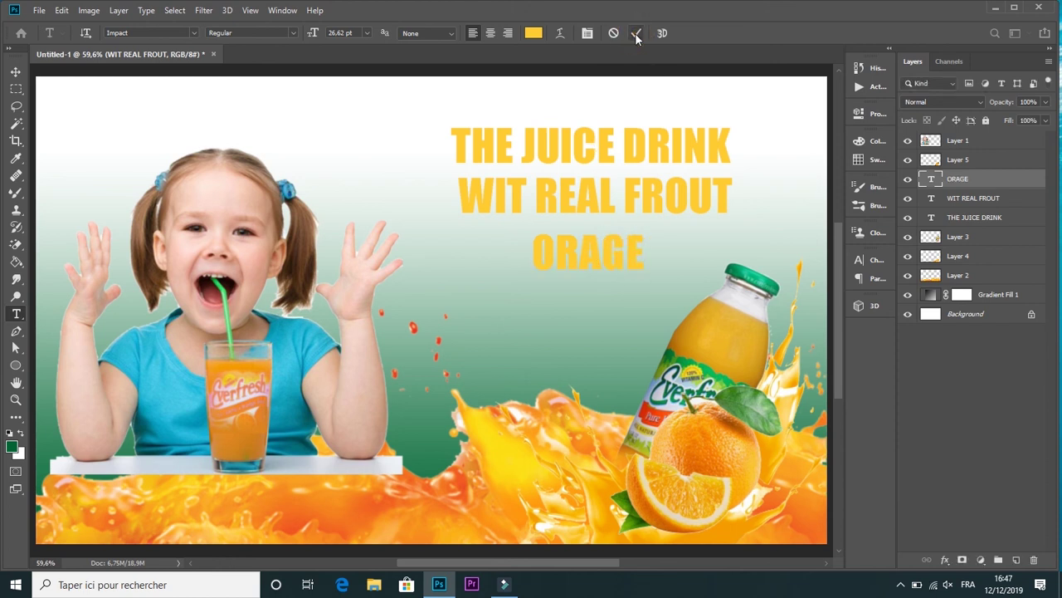
Step: Enlarge the letter J of "JUICE" in the headline to 38,62 pt
{"action": "left_click", "coordinate": [522, 142]}
{"action": "left_click_drag", "start_coordinate": [522, 142], "coordinate": [537, 143]}
{"action": "left_click_drag", "start_coordinate": [313, 38], "coordinate": [323, 38]}
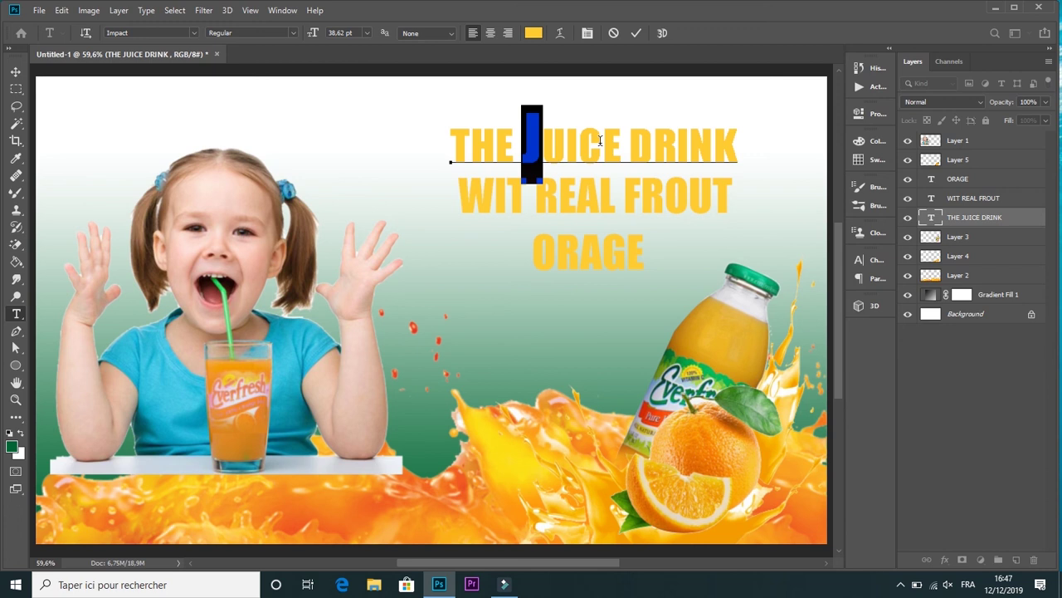
{"action": "left_click", "coordinate": [636, 33]}
Step: Recolor the headline words "THE" and "DRINK" to turquoise 33cccc, sampled from the girl's T-shirt
{"action": "left_click_drag", "start_coordinate": [517, 141], "coordinate": [451, 141]}
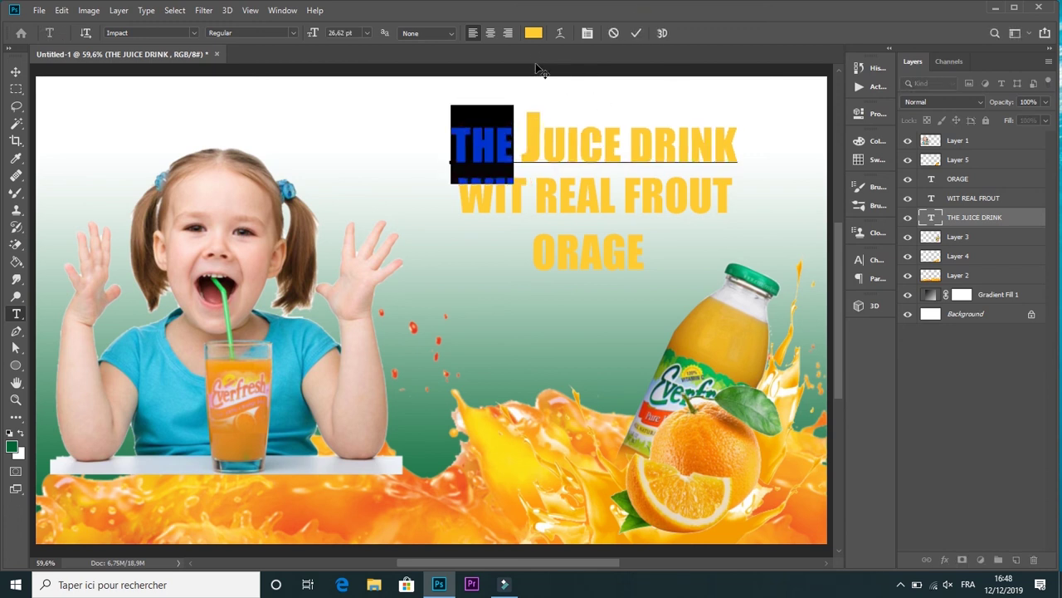
{"action": "left_click", "coordinate": [533, 32]}
{"action": "left_click", "coordinate": [171, 408]}
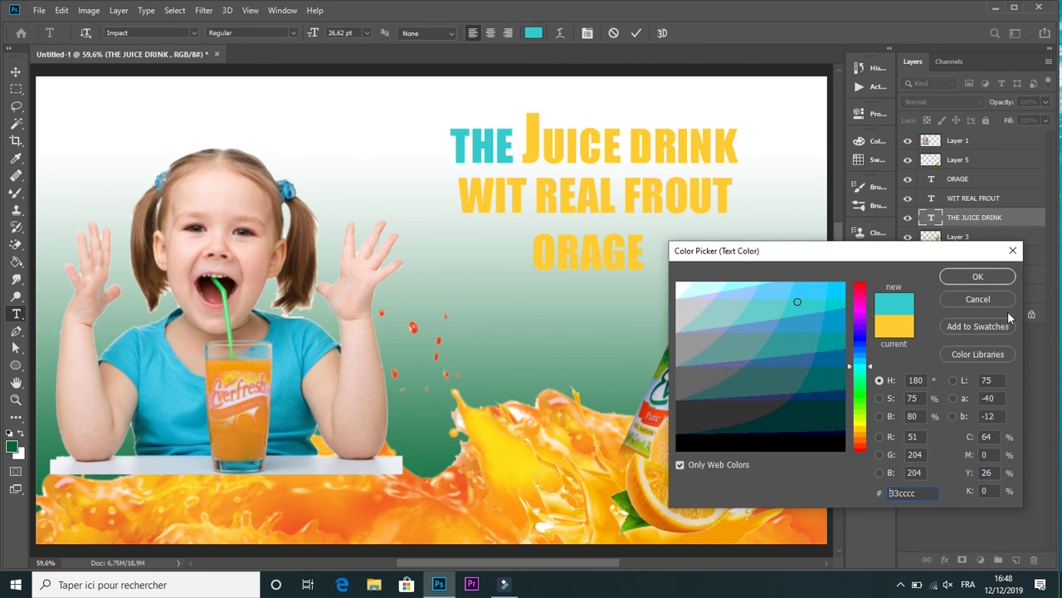
{"action": "left_click", "coordinate": [978, 276]}
{"action": "left_click_drag", "start_coordinate": [628, 146], "coordinate": [739, 146]}
{"action": "left_click", "coordinate": [534, 32]}
{"action": "left_click", "coordinate": [288, 344]}
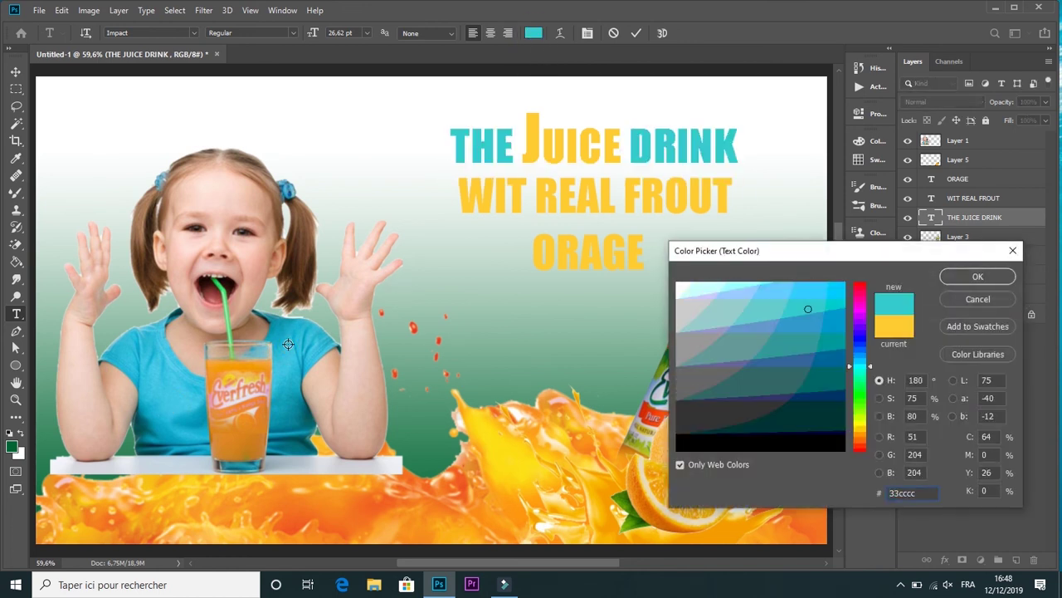
{"action": "left_click", "coordinate": [980, 278]}
{"action": "left_click", "coordinate": [636, 32]}
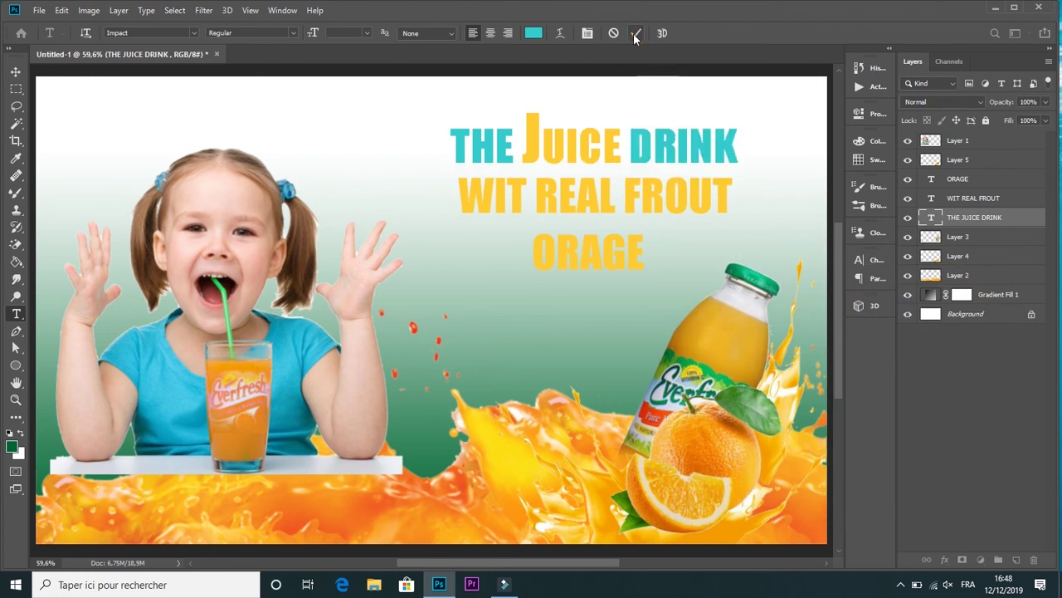
Step: Recolor the whole "WIT REAL FROUT" line to turquoise 33cccc, sampled from the girl's T-shirt
{"action": "left_click_drag", "start_coordinate": [732, 195], "coordinate": [641, 196]}
{"action": "left_click_drag", "start_coordinate": [479, 177], "coordinate": [458, 195]}
{"action": "left_click", "coordinate": [534, 32]}
{"action": "left_click", "coordinate": [286, 352]}
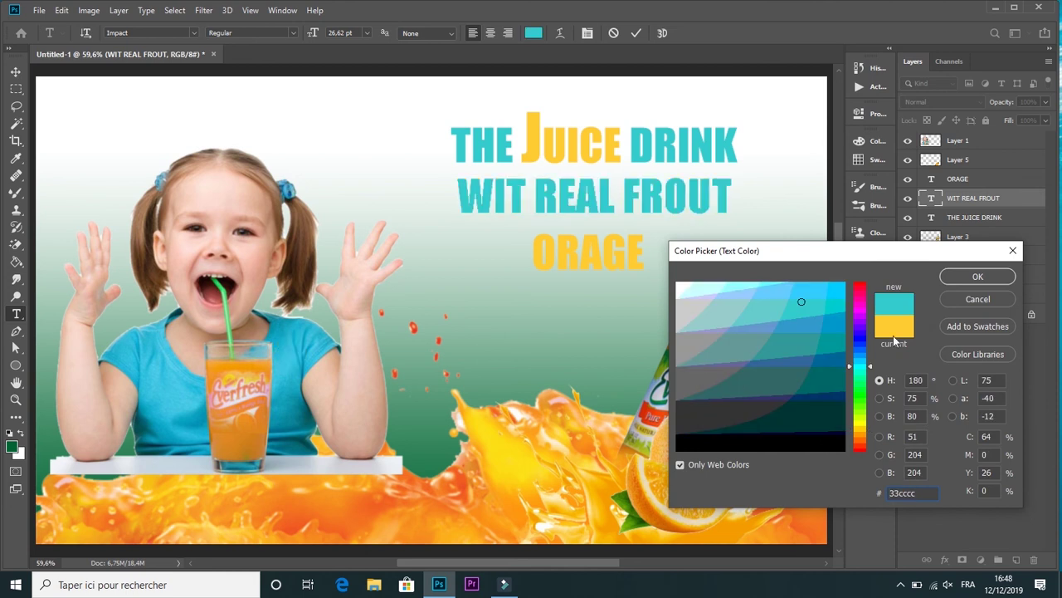
{"action": "left_click", "coordinate": [979, 277]}
Step: Change the font of the "WIT REAL FROUT" line to Calibri Regular
{"action": "left_click", "coordinate": [193, 34]}
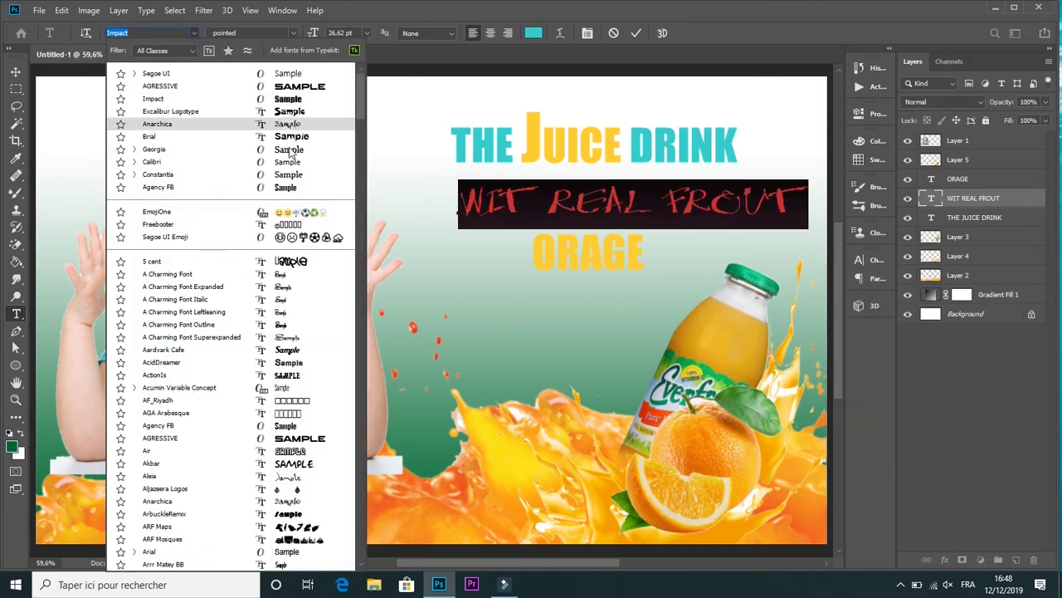
{"action": "left_click", "coordinate": [288, 162]}
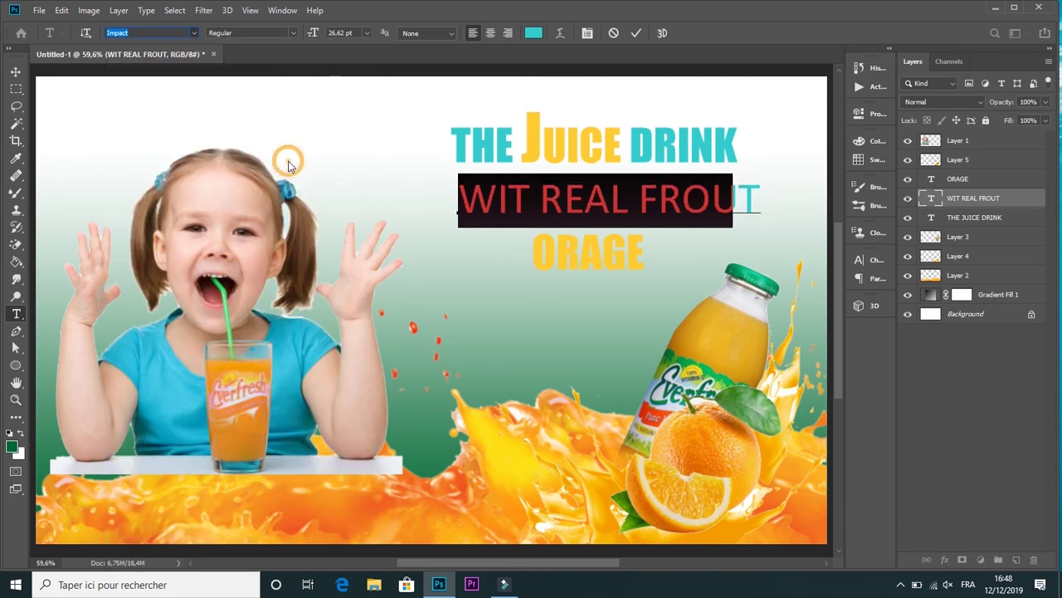
{"action": "left_click", "coordinate": [637, 33]}
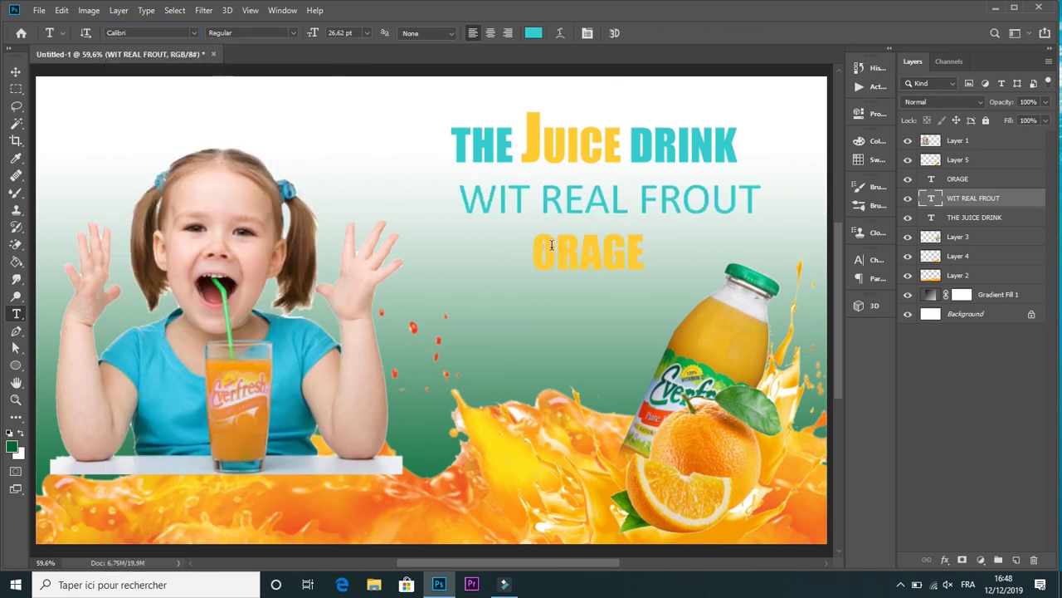
Step: Enlarge the initial O of "ORAGE" to 37,62 pt
{"action": "left_click_drag", "start_coordinate": [551, 244], "coordinate": [532, 249]}
{"action": "left_click", "coordinate": [320, 33]}
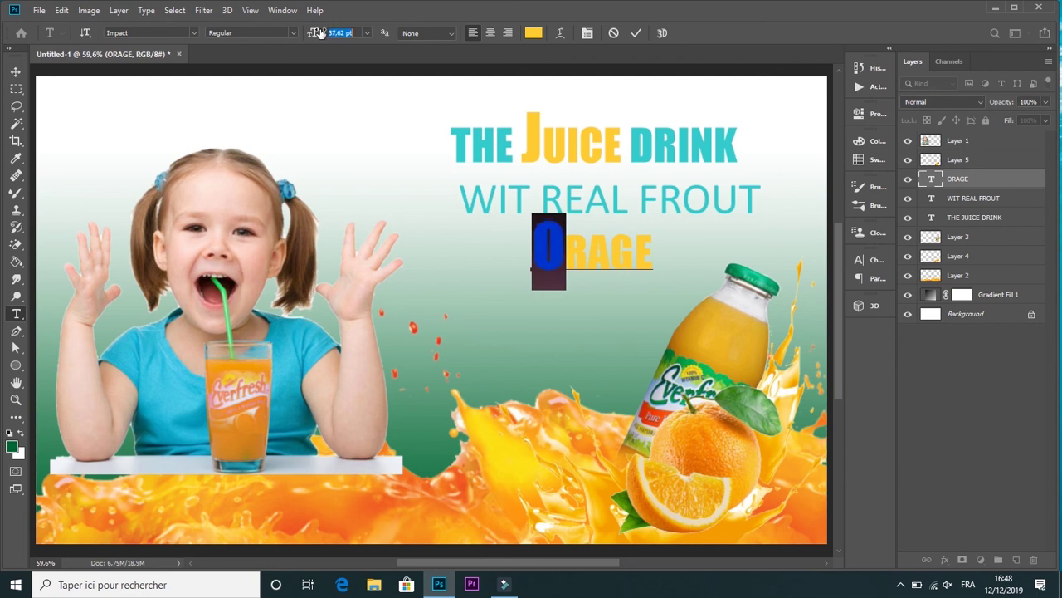
{"action": "left_click", "coordinate": [636, 33]}
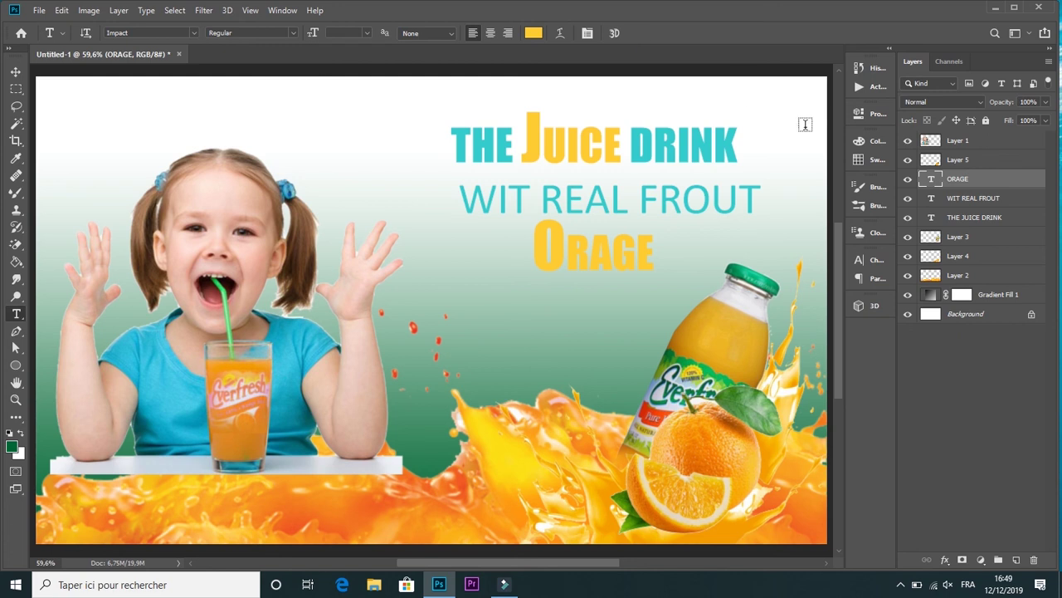
Step: Apply a Gradient Overlay to the Gradient Fill 1 layer, moving the white stop closer to the middle and the green stop to 15%
{"action": "left_click", "coordinate": [16, 71]}
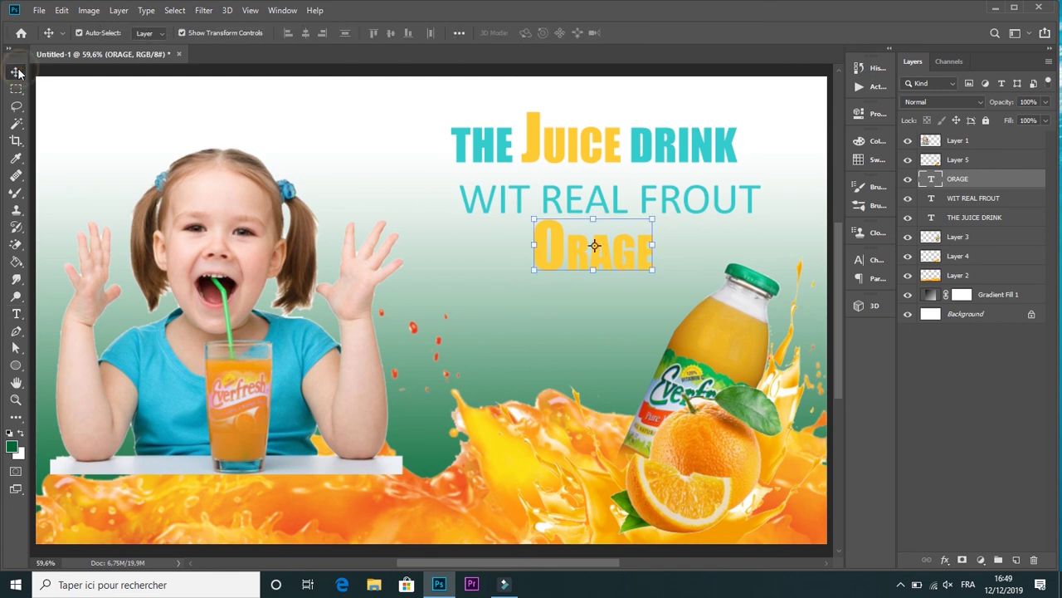
{"action": "left_click", "coordinate": [434, 233]}
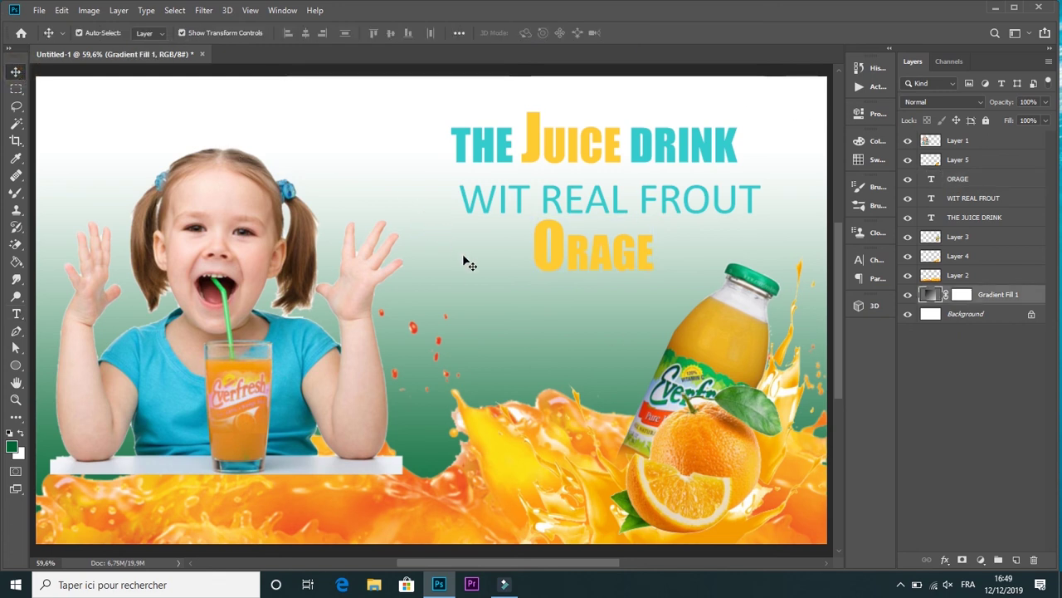
{"action": "left_click", "coordinate": [945, 561]}
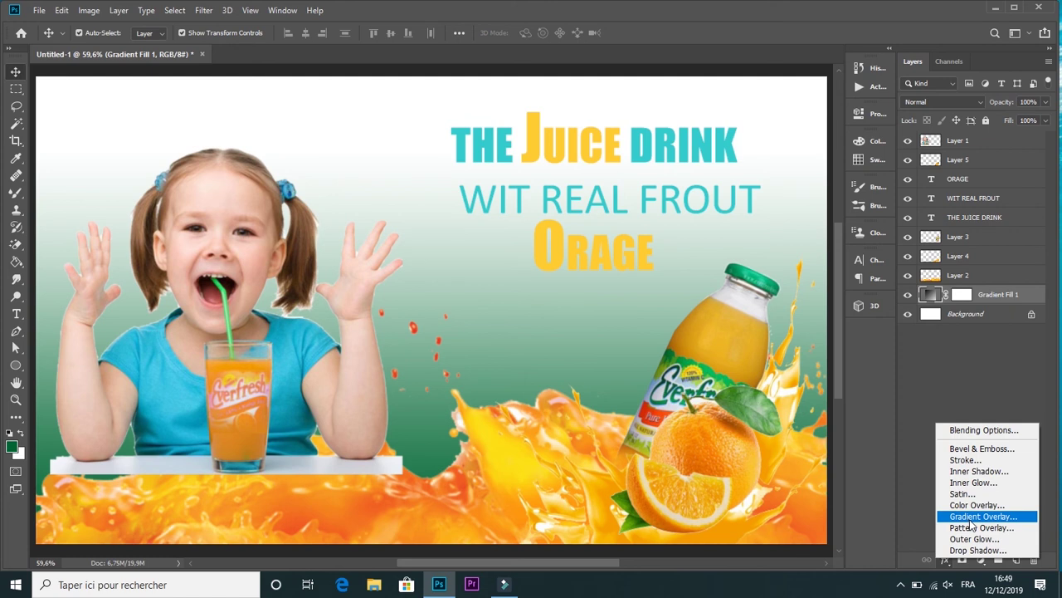
{"action": "left_click", "coordinate": [969, 520]}
{"action": "left_click", "coordinate": [751, 271]}
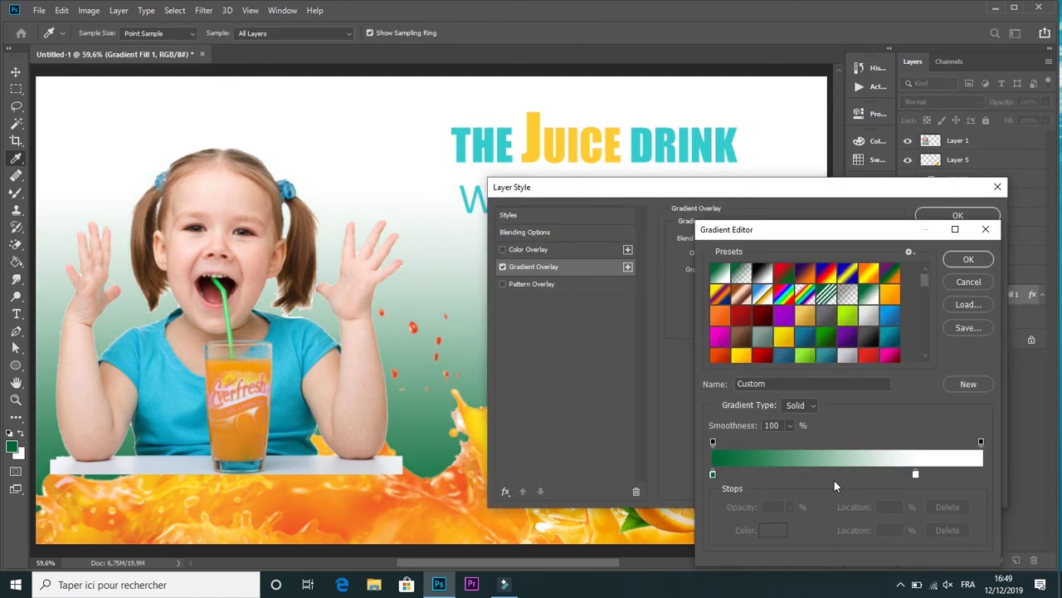
{"action": "left_click_drag", "start_coordinate": [916, 474], "coordinate": [869, 473]}
{"action": "left_click_drag", "start_coordinate": [714, 473], "coordinate": [752, 473]}
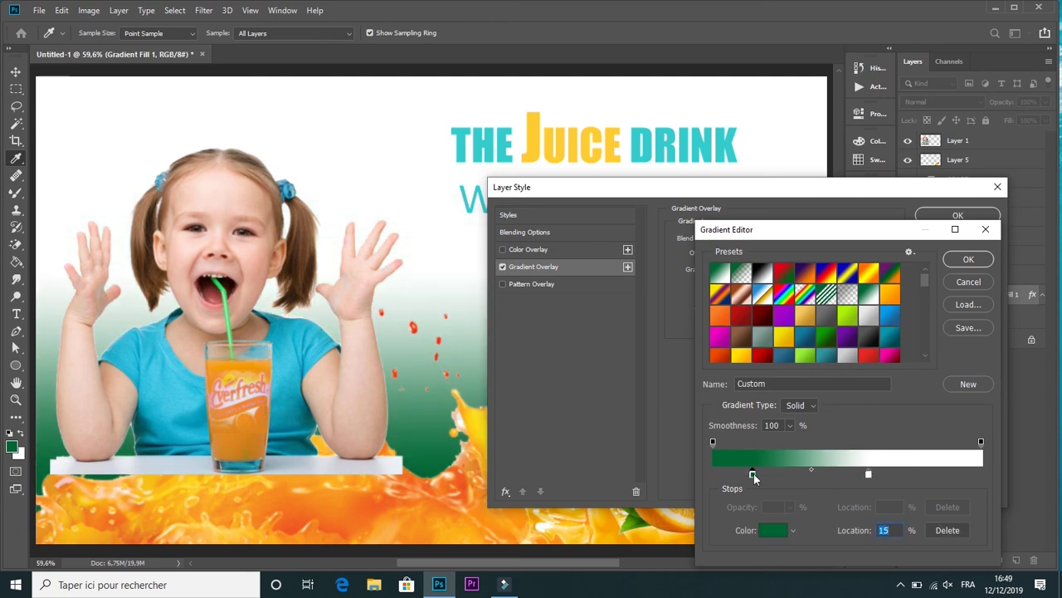
{"action": "left_click", "coordinate": [966, 260]}
{"action": "left_click", "coordinate": [954, 216]}
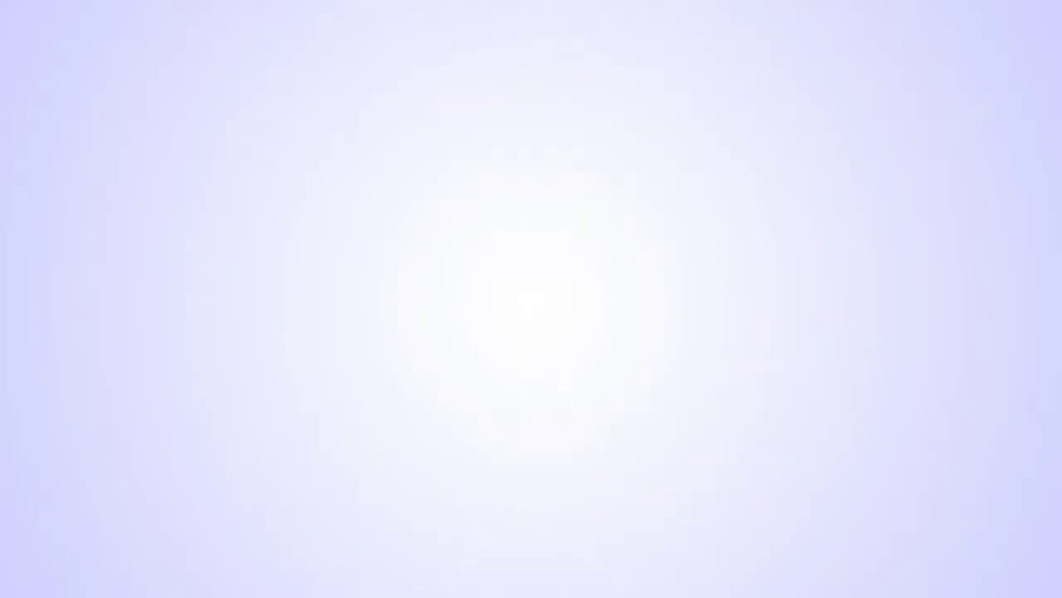